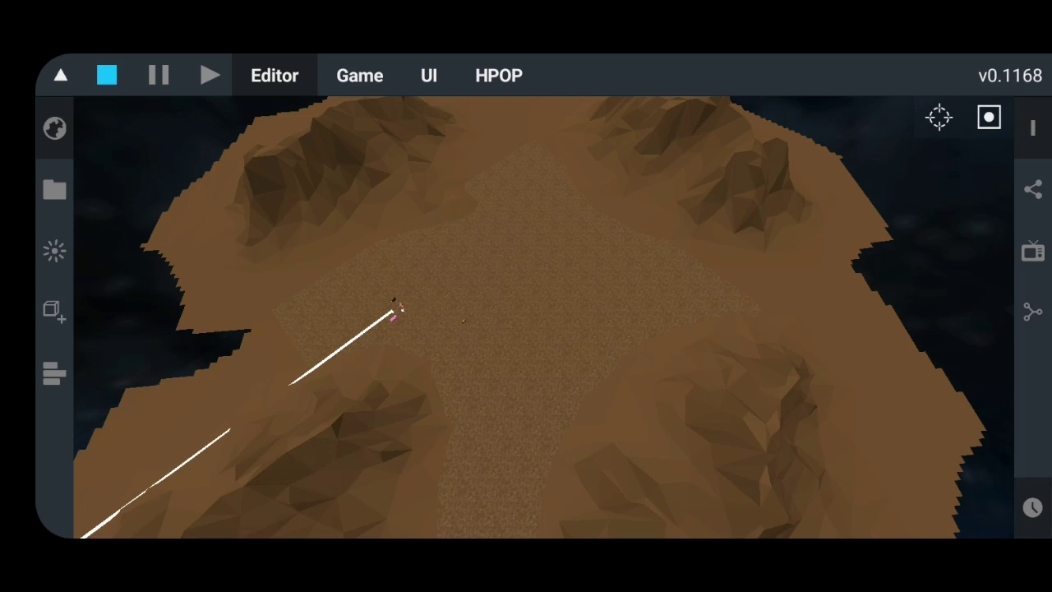
Orbit, pan and zoom the camera to survey the island terrain and path
{"action": "scroll", "coordinate": [548, 399], "scroll_direction": "down", "scroll_amount": 3}
{"action": "left_click_drag", "start_coordinate": [342, 430], "coordinate": [202, 450]}
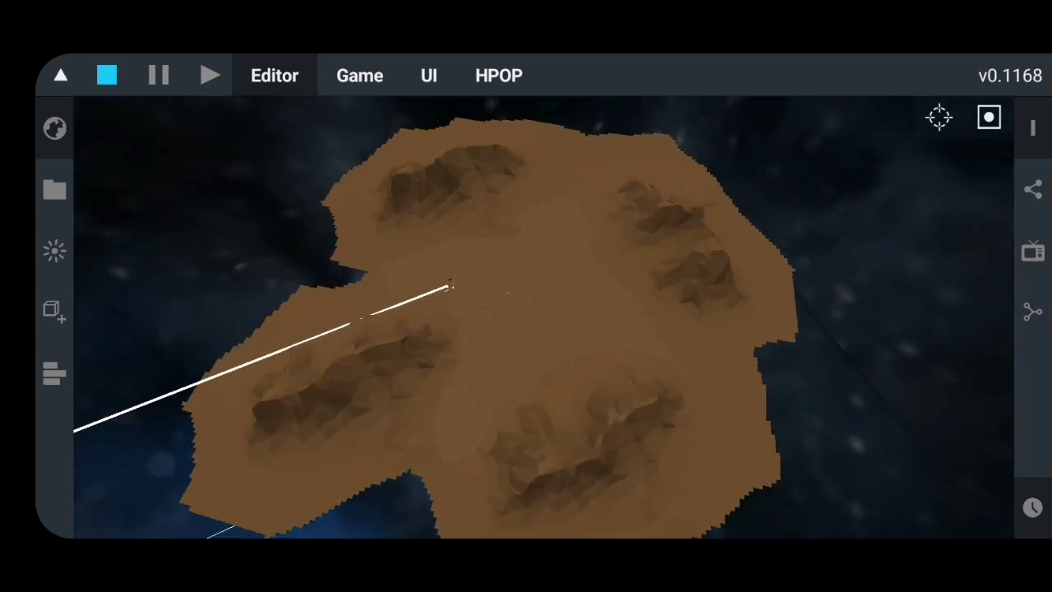
{"action": "scroll", "coordinate": [526, 403], "scroll_direction": "up", "scroll_amount": 3}
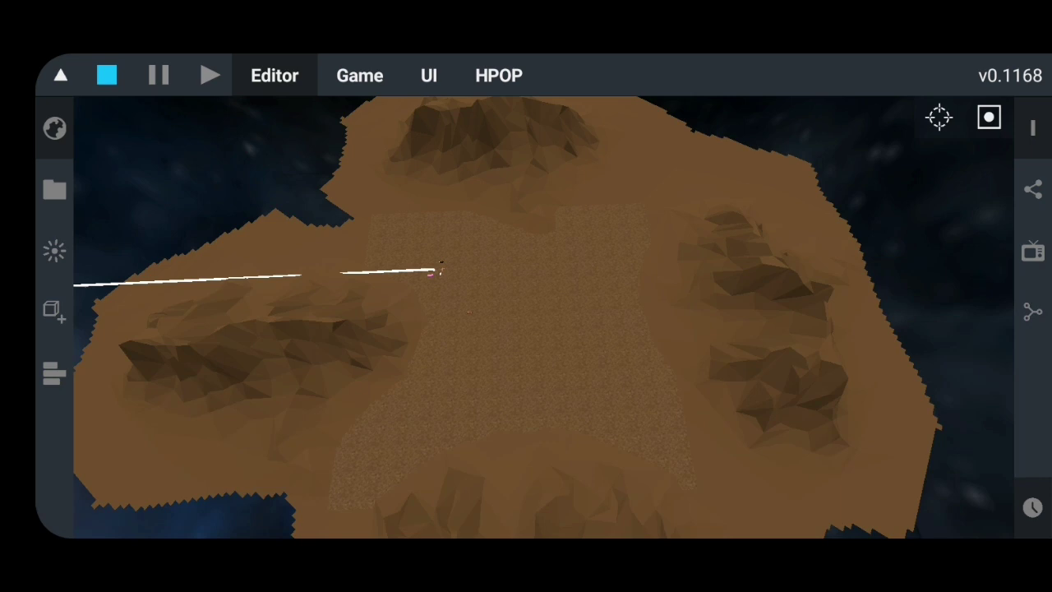
{"action": "scroll", "coordinate": [555, 403], "scroll_direction": "down", "scroll_amount": 3}
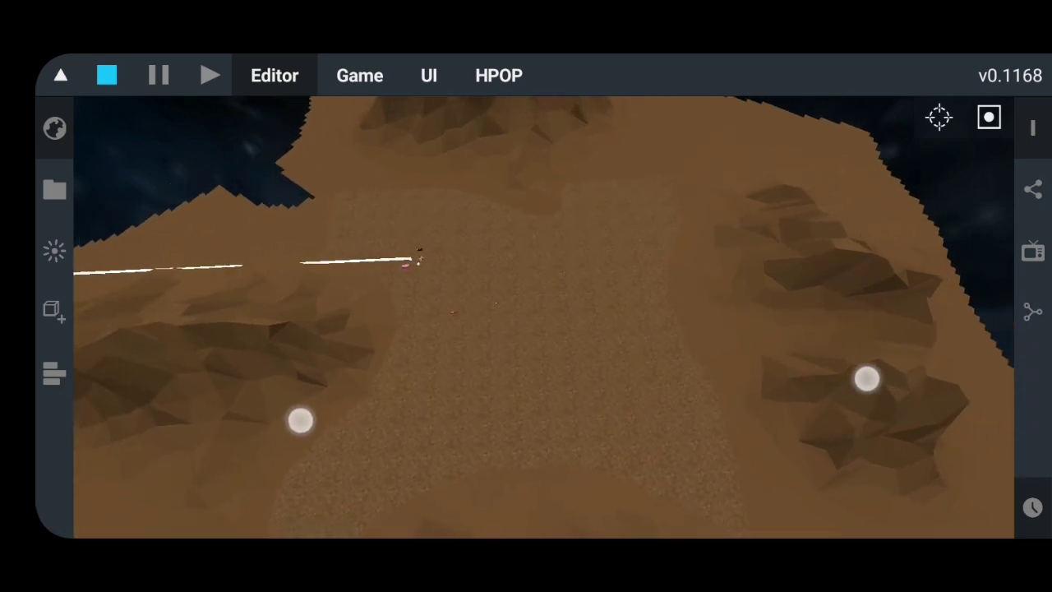
{"action": "scroll", "coordinate": [523, 418], "scroll_direction": "up", "scroll_amount": 5}
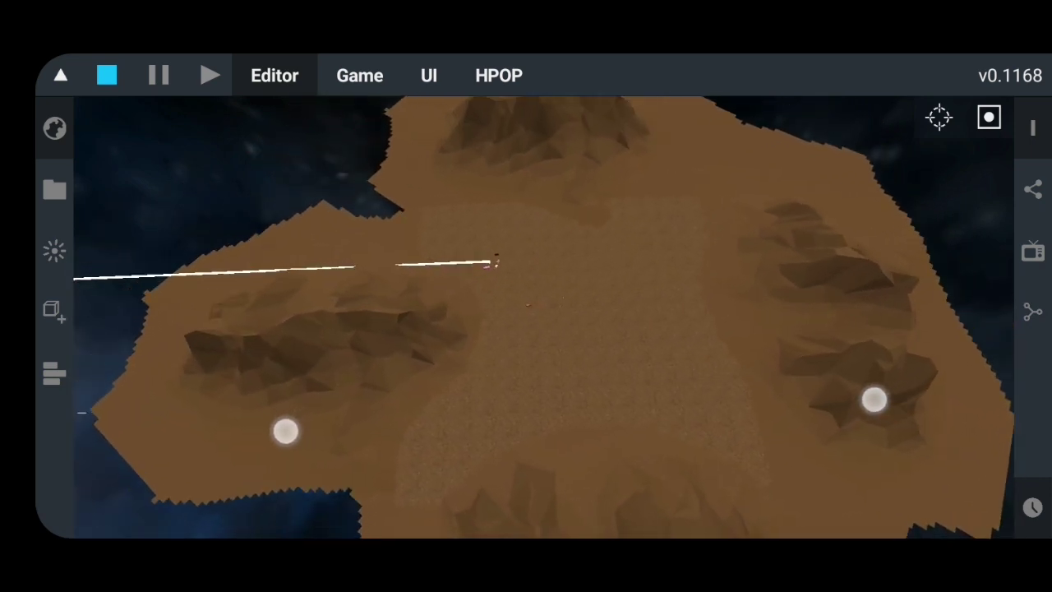
{"action": "scroll", "coordinate": [564, 403], "scroll_direction": "down", "scroll_amount": 5}
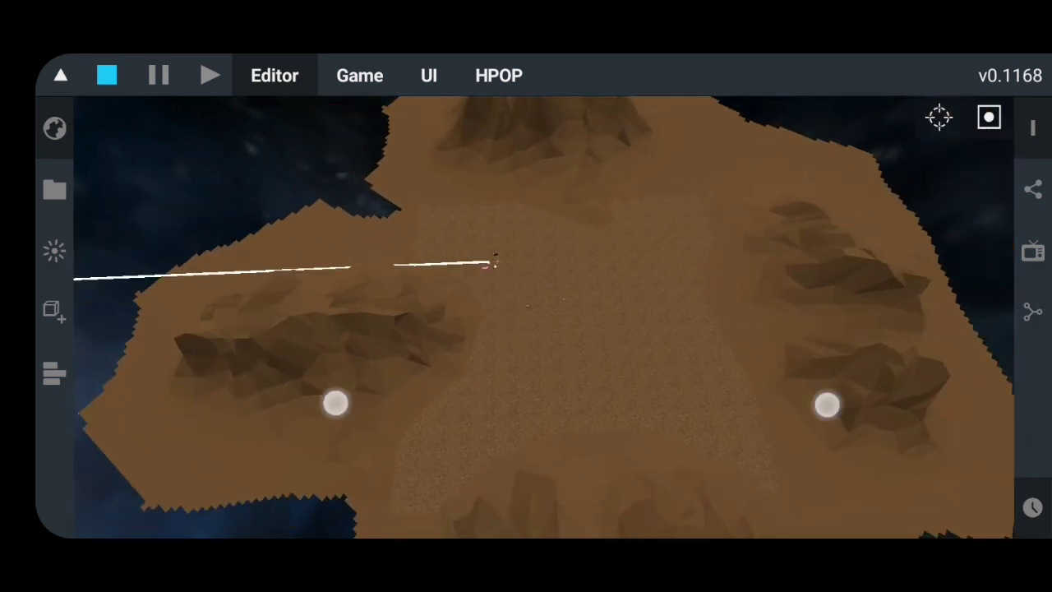
{"action": "scroll", "coordinate": [546, 415], "scroll_direction": "down", "scroll_amount": 2}
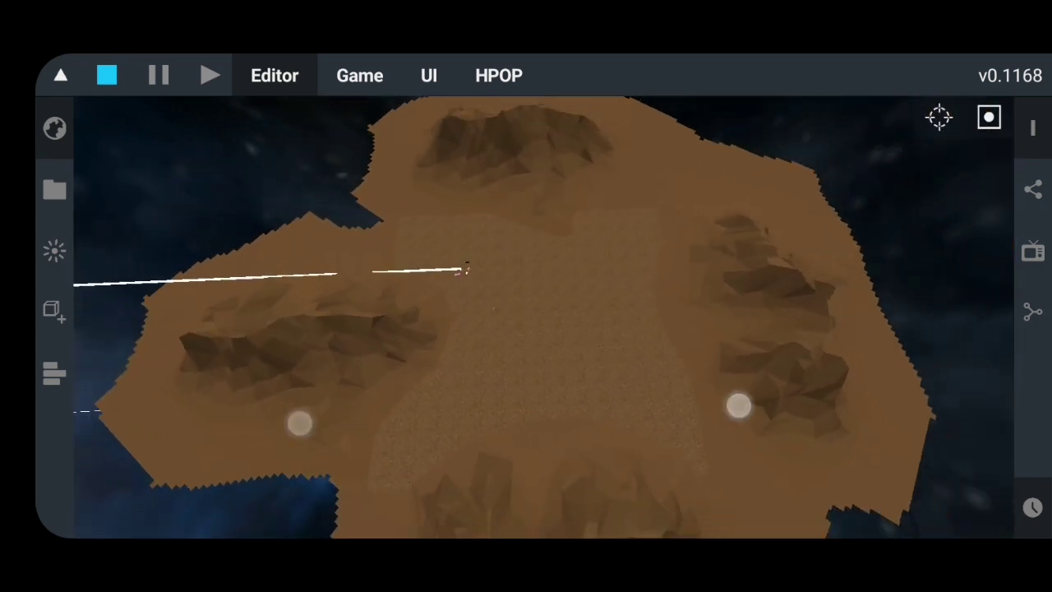
{"action": "scroll", "coordinate": [566, 414], "scroll_direction": "up", "scroll_amount": 3}
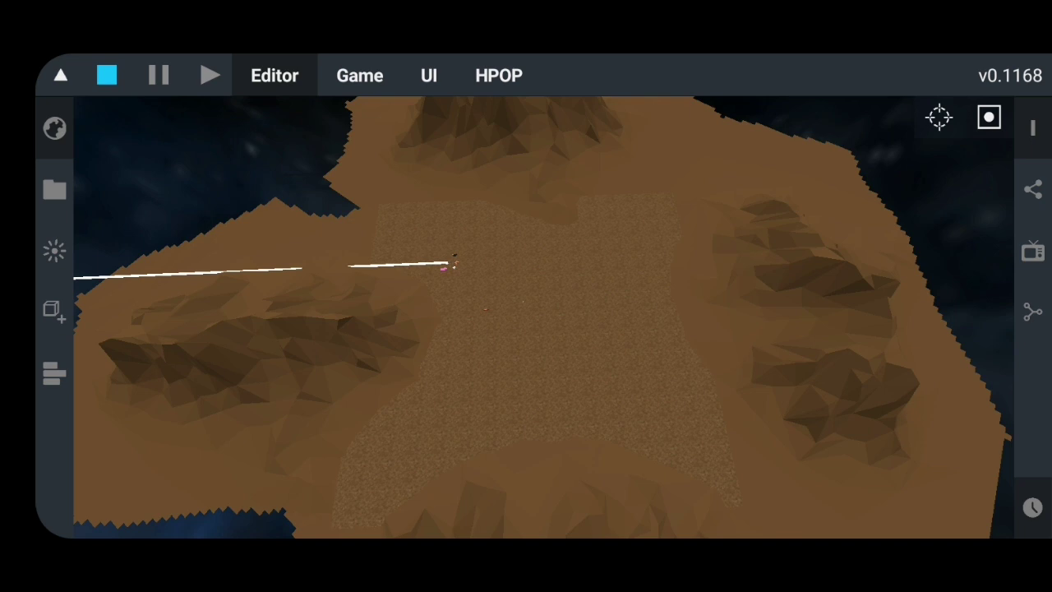
{"action": "left_click_drag", "start_coordinate": [773, 394], "coordinate": [801, 397]}
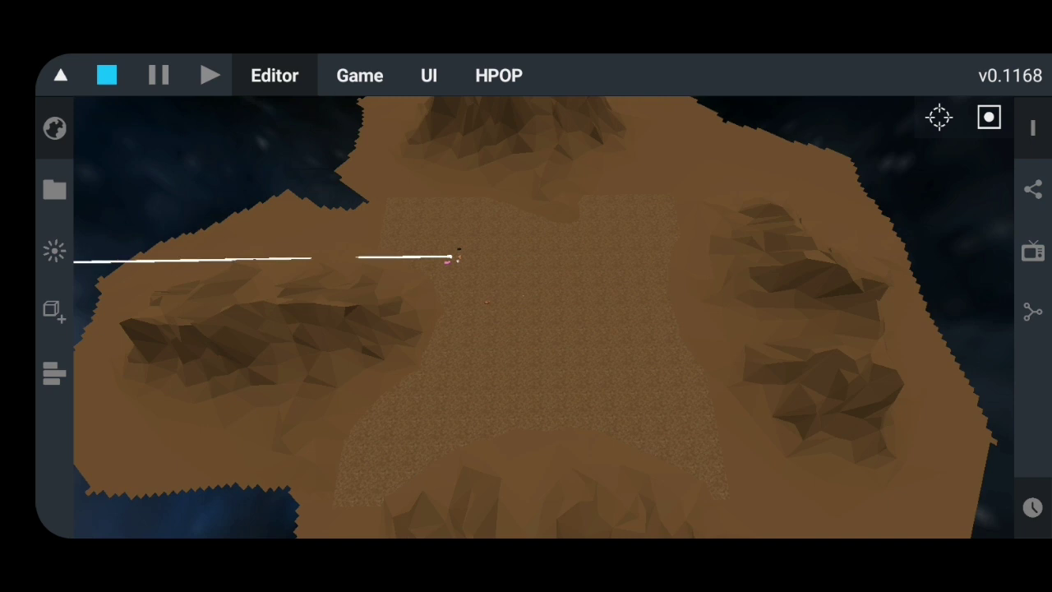
{"action": "left_click_drag", "start_coordinate": [735, 404], "coordinate": [798, 421]}
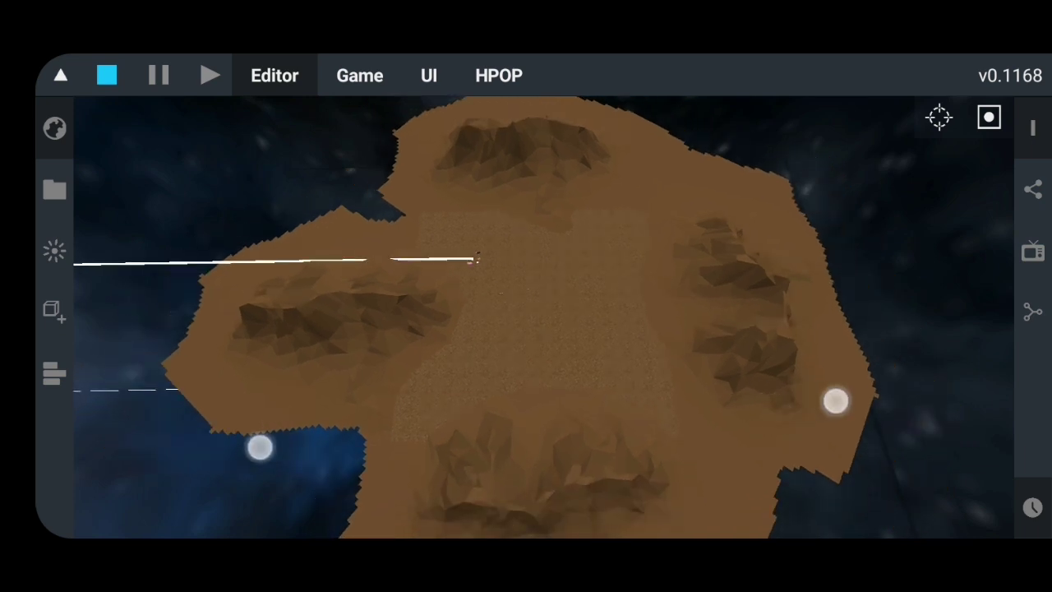
{"action": "left_click_drag", "start_coordinate": [258, 446], "coordinate": [227, 460]}
{"action": "left_click_drag", "start_coordinate": [834, 399], "coordinate": [860, 405]}
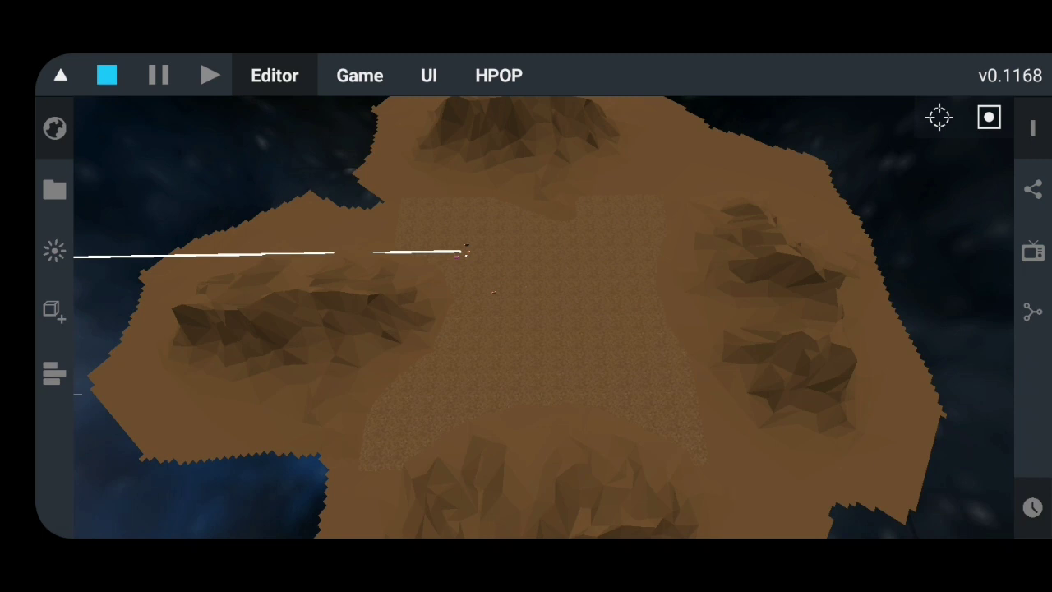
{"action": "left_click_drag", "start_coordinate": [587, 77], "coordinate": [493, 126]}
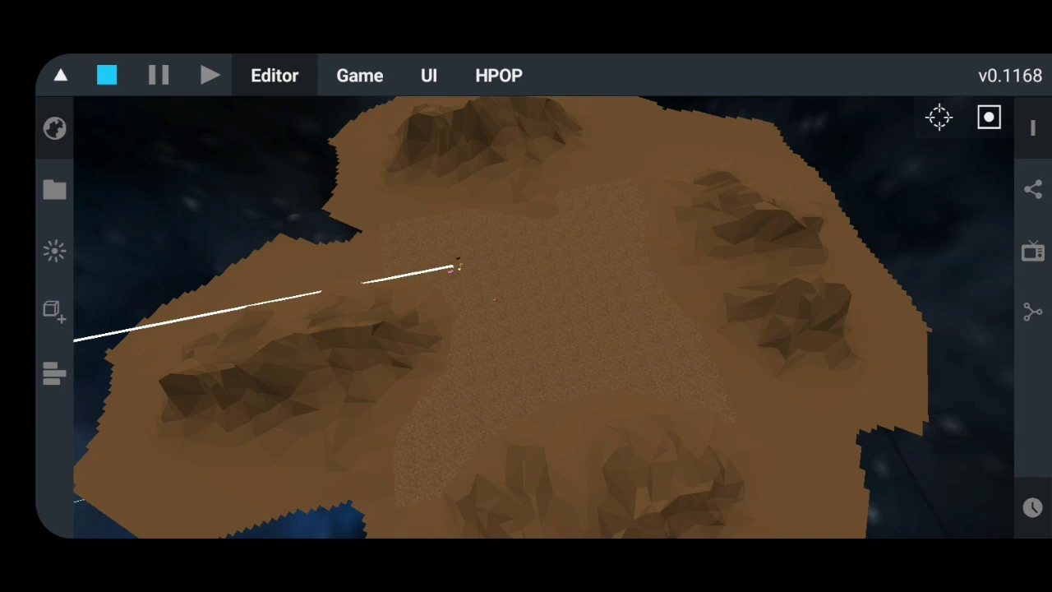
{"action": "left_click_drag", "start_coordinate": [198, 386], "coordinate": [213, 419]}
{"action": "mouse_move", "coordinate": [557, 82]}
{"action": "left_mouse_down"}
{"action": "mouse_move", "coordinate": [541, 100]}
{"action": "mouse_move", "coordinate": [575, 137]}
{"action": "left_mouse_up"}
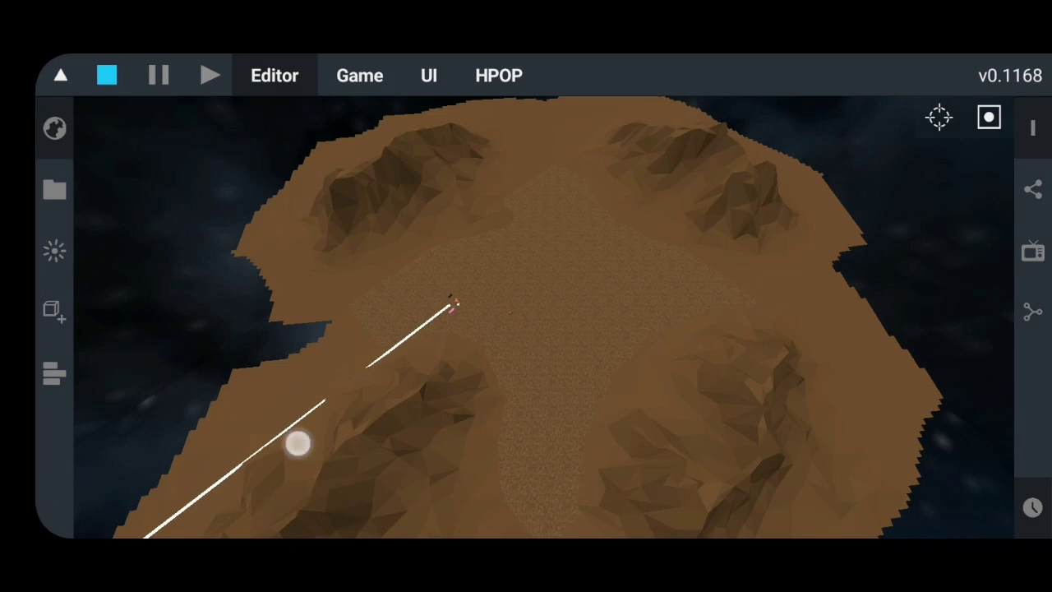
{"action": "mouse_move", "coordinate": [297, 444]}
{"action": "left_mouse_down"}
{"action": "mouse_move", "coordinate": [145, 470]}
{"action": "mouse_move", "coordinate": [184, 458]}
{"action": "left_mouse_up"}
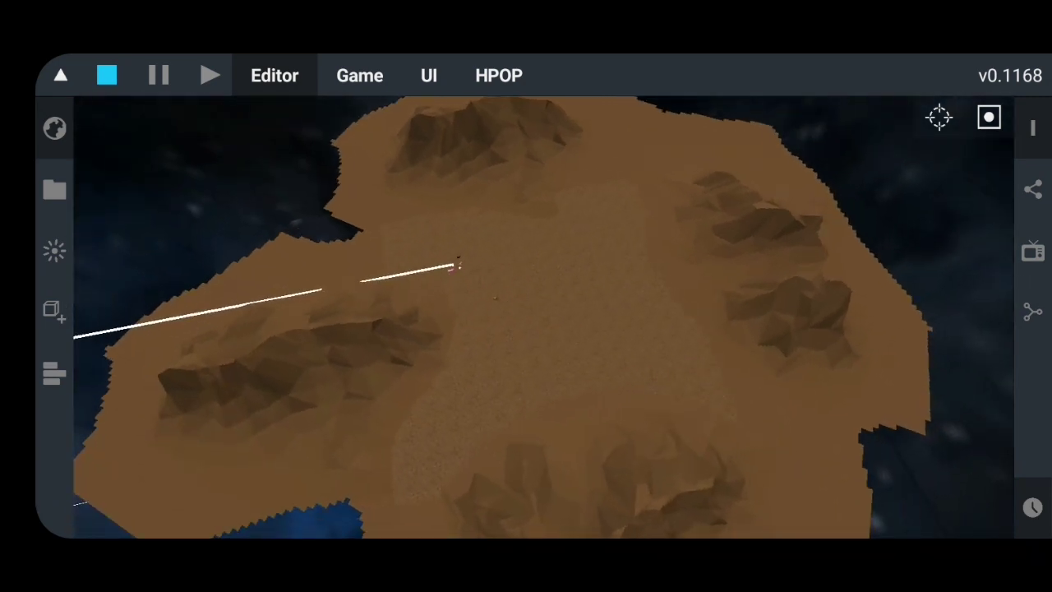
Add a Cube object to the scene and confirm it in the hierarchy
{"action": "left_click", "coordinate": [48, 313]}
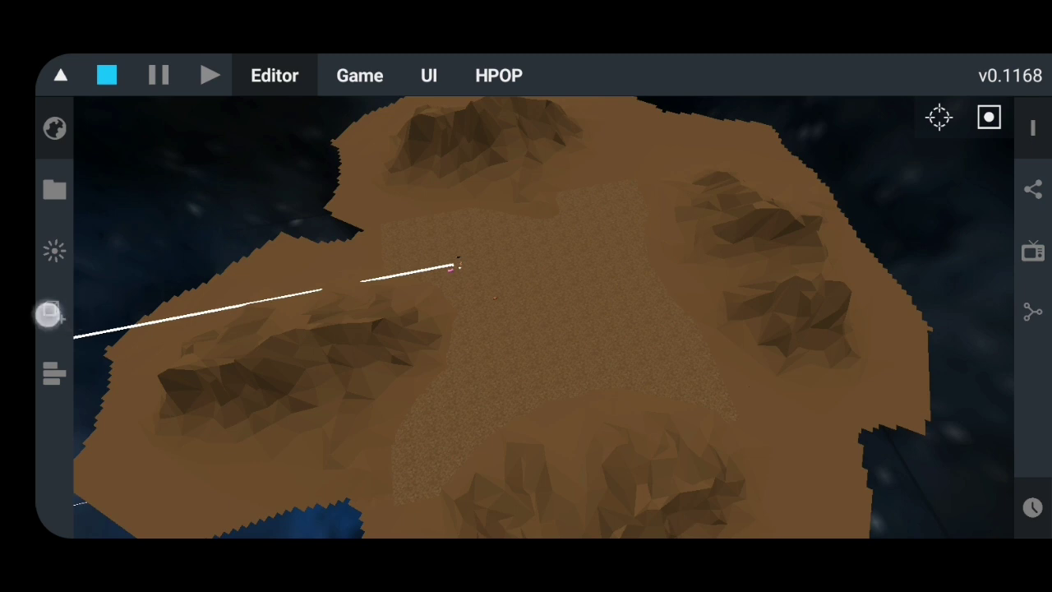
{"action": "left_click_drag", "start_coordinate": [95, 397], "coordinate": [94, 344]}
{"action": "left_click", "coordinate": [118, 239]}
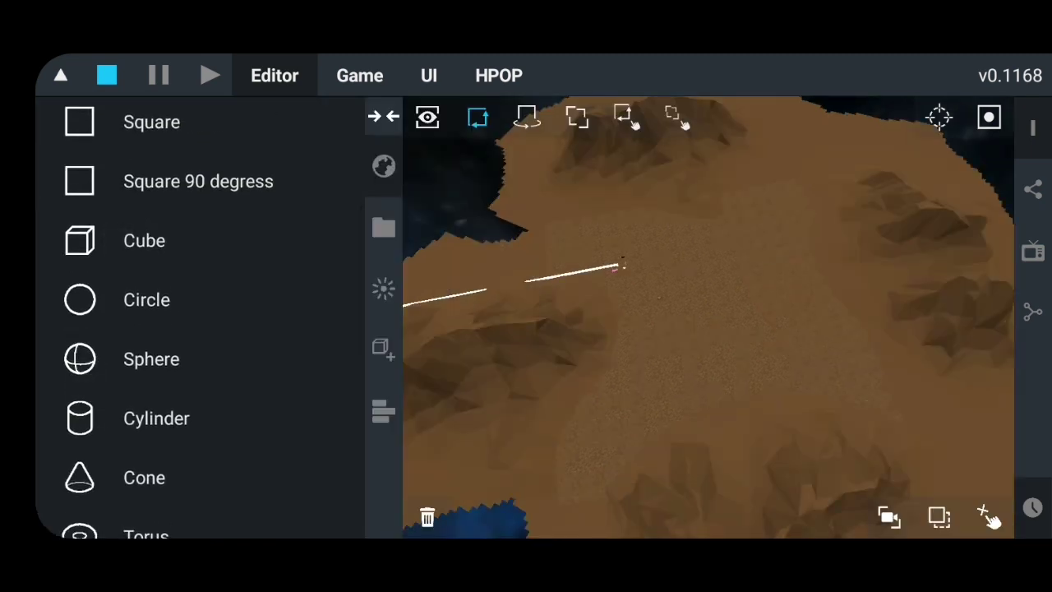
{"action": "left_click", "coordinate": [384, 166]}
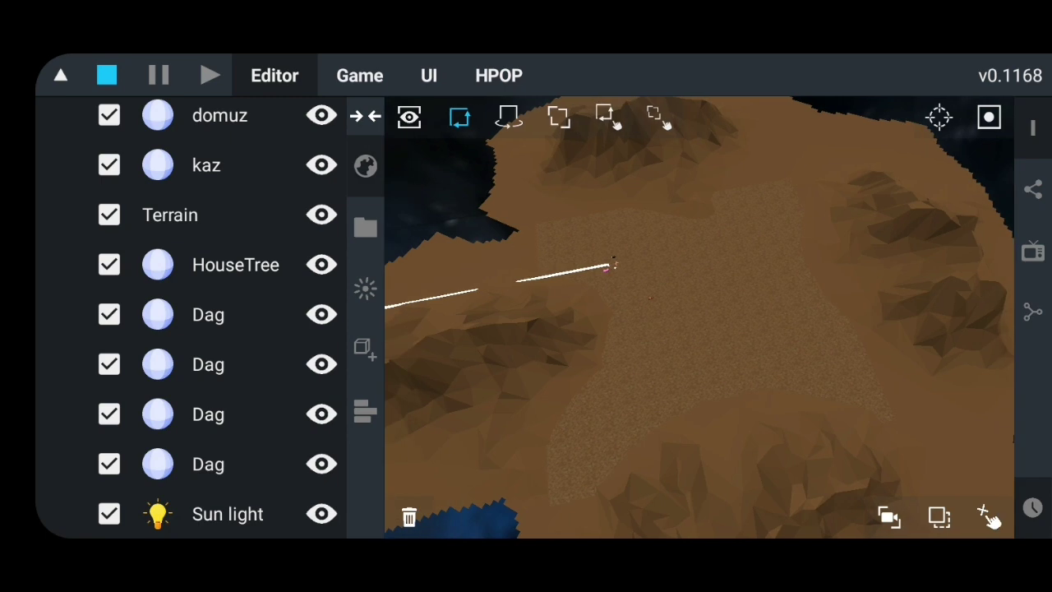
{"action": "left_click_drag", "start_coordinate": [124, 263], "coordinate": [124, 214]}
{"action": "left_click", "coordinate": [202, 514]}
{"action": "left_click", "coordinate": [369, 167]}
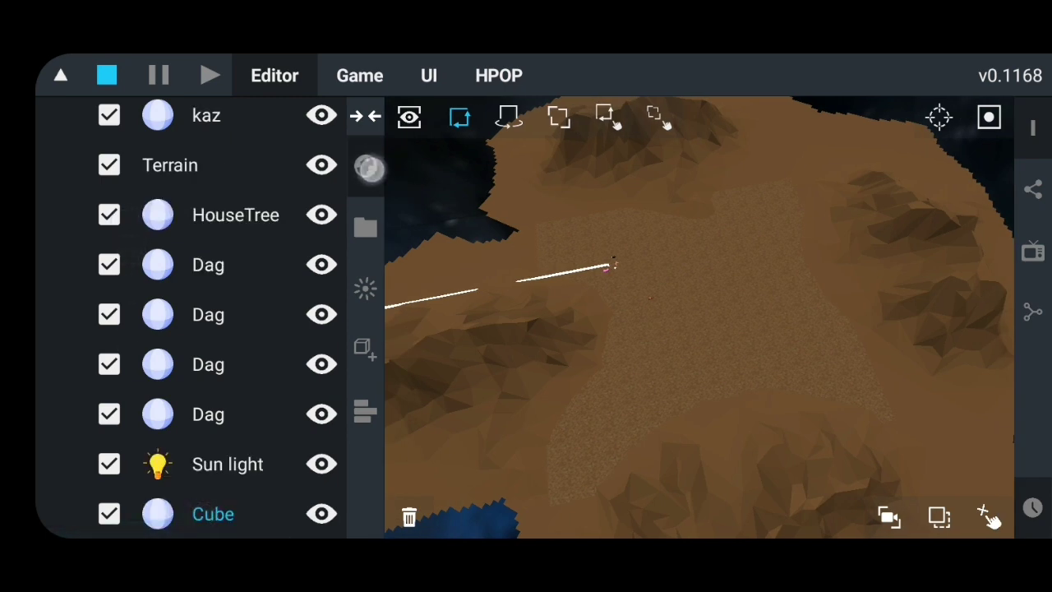
Move the new Cube toward the island centre
{"action": "left_click_drag", "start_coordinate": [269, 358], "coordinate": [373, 417]}
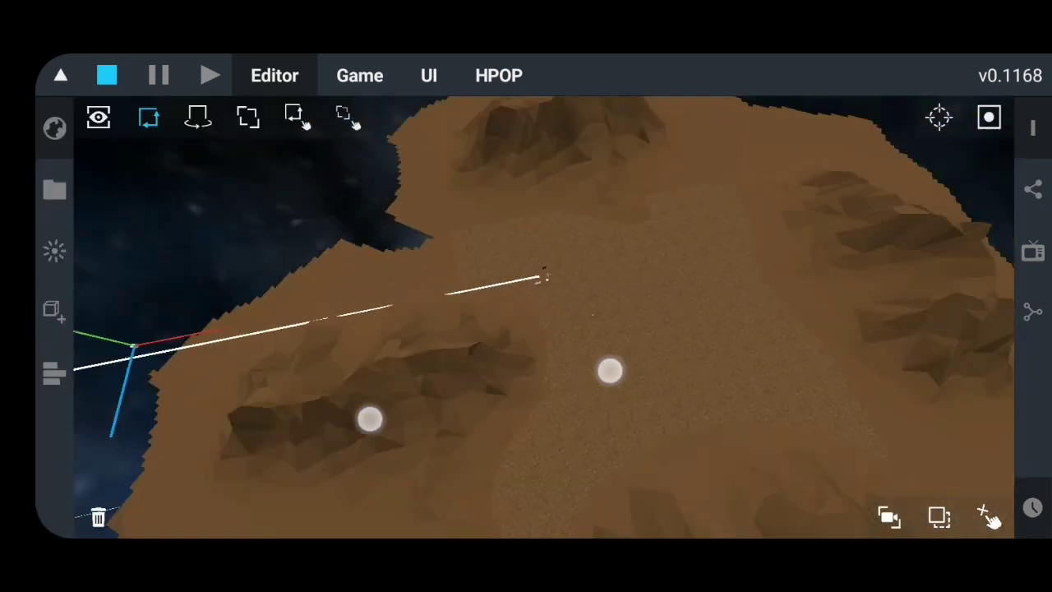
{"action": "left_click_drag", "start_coordinate": [277, 322], "coordinate": [1022, 271]}
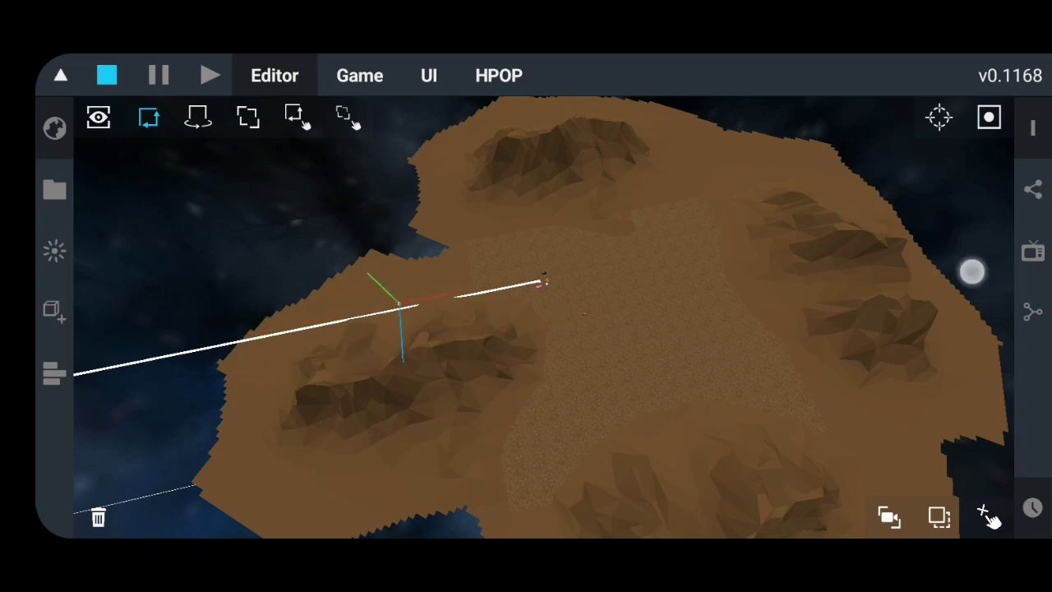
{"action": "mouse_move", "coordinate": [946, 296]}
{"action": "left_mouse_down"}
{"action": "mouse_move", "coordinate": [819, 266]}
{"action": "mouse_move", "coordinate": [665, 315]}
{"action": "left_mouse_up"}
Reset the Cube's Transform position to 0, 0, 0
{"action": "left_click", "coordinate": [843, 146]}
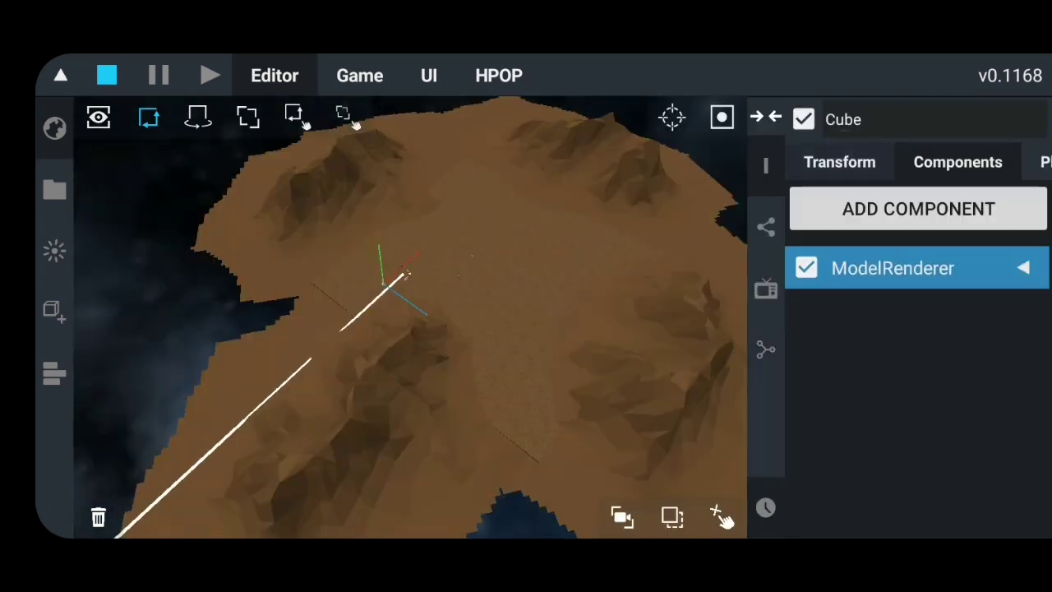
{"action": "left_click", "coordinate": [932, 368]}
{"action": "left_click", "coordinate": [771, 345]}
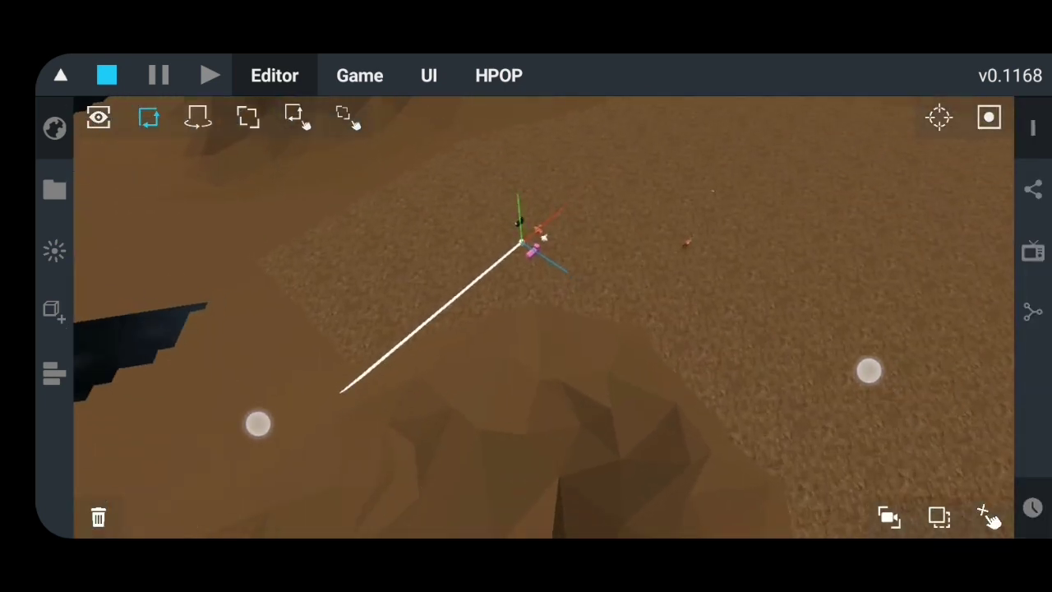
Move the Cube down the sandy path, then duplicate it and place the copy further along
{"action": "mouse_move", "coordinate": [394, 376]}
{"action": "left_mouse_down"}
{"action": "mouse_move", "coordinate": [672, 384]}
{"action": "mouse_move", "coordinate": [886, 364]}
{"action": "left_mouse_up"}
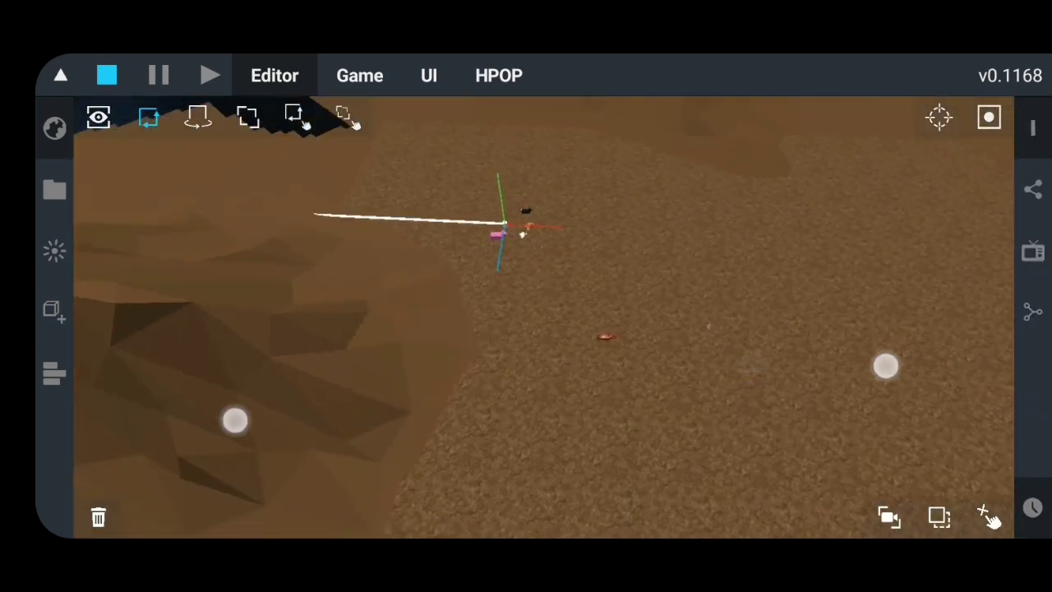
{"action": "left_click_drag", "start_coordinate": [794, 376], "coordinate": [315, 383]}
{"action": "left_click_drag", "start_coordinate": [679, 255], "coordinate": [848, 293]}
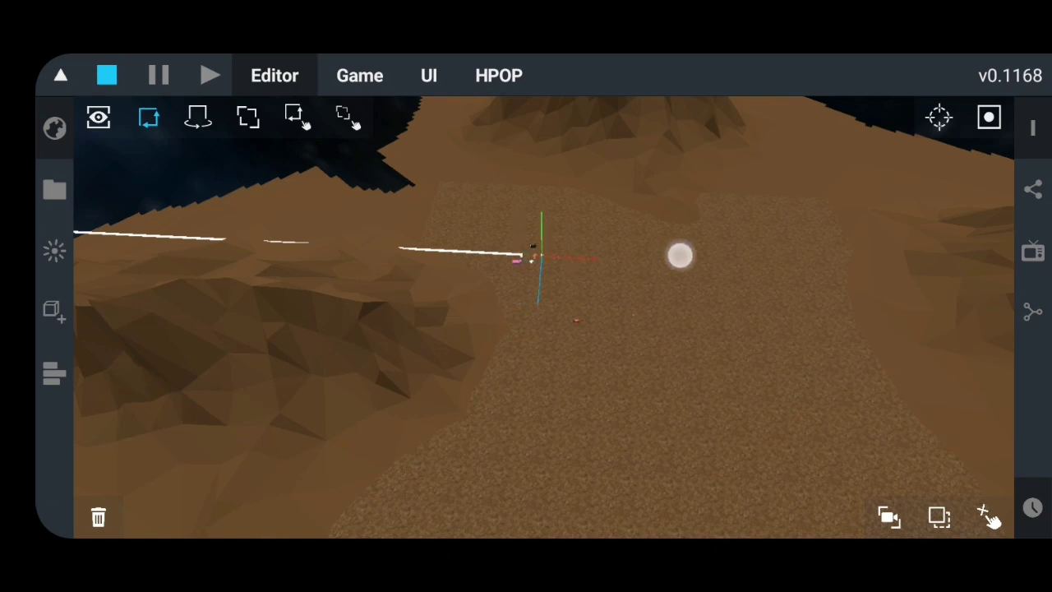
{"action": "left_click_drag", "start_coordinate": [881, 354], "coordinate": [833, 362]}
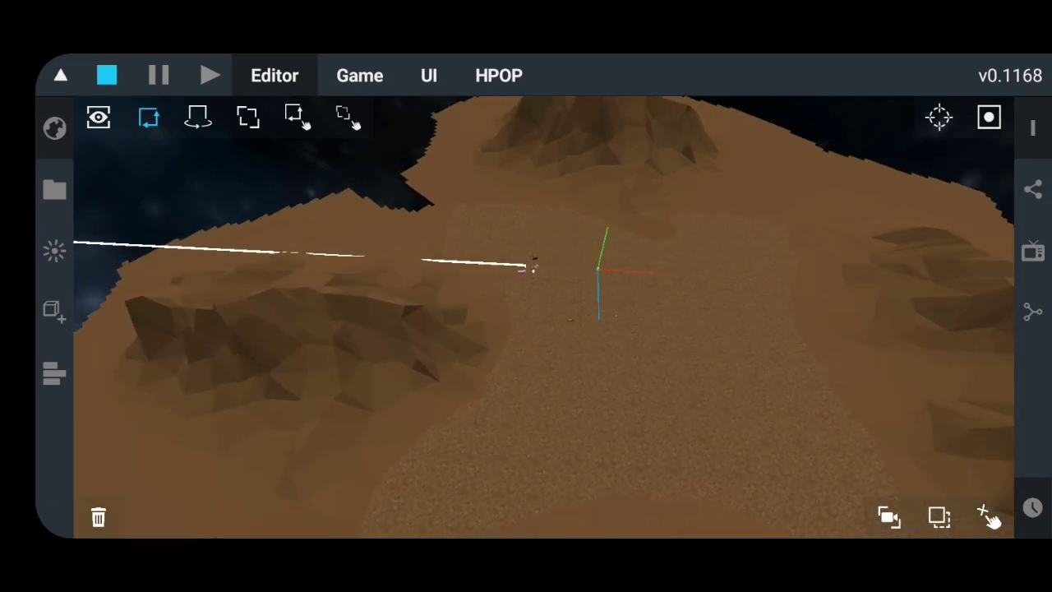
{"action": "mouse_move", "coordinate": [214, 389]}
{"action": "left_mouse_down"}
{"action": "mouse_move", "coordinate": [315, 376]}
{"action": "mouse_move", "coordinate": [254, 397]}
{"action": "left_mouse_up"}
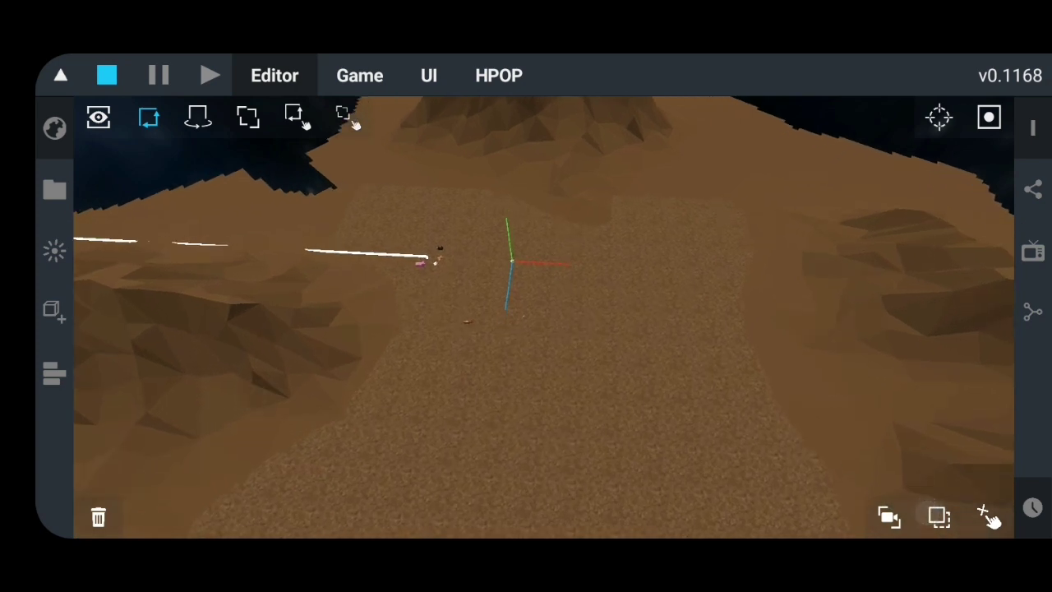
{"action": "left_click_drag", "start_coordinate": [505, 289], "coordinate": [526, 447]}
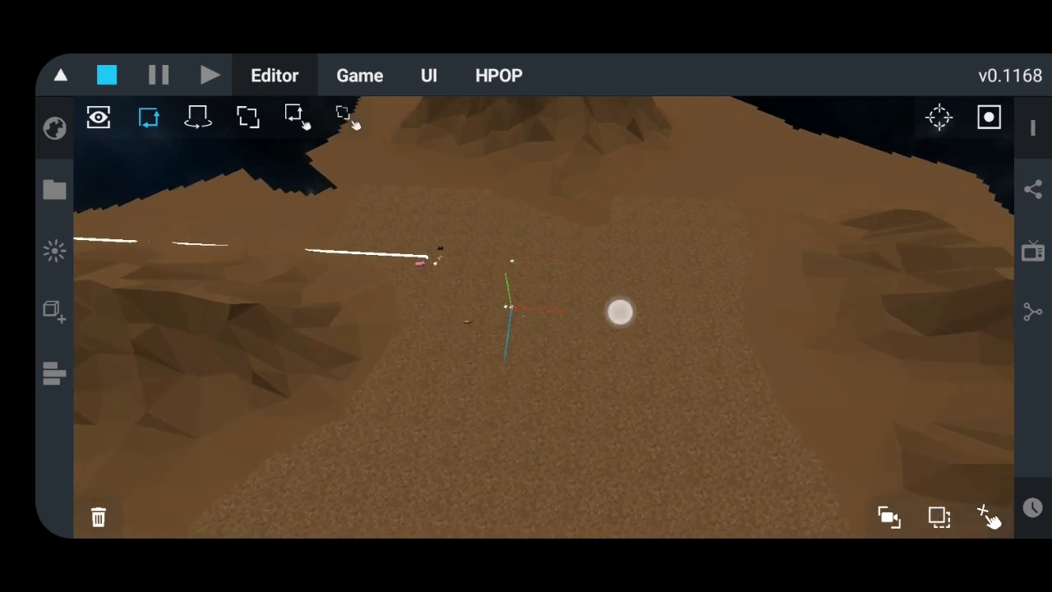
{"action": "left_click_drag", "start_coordinate": [621, 312], "coordinate": [771, 336]}
{"action": "left_click", "coordinate": [947, 517]}
{"action": "left_click_drag", "start_coordinate": [627, 403], "coordinate": [643, 490]}
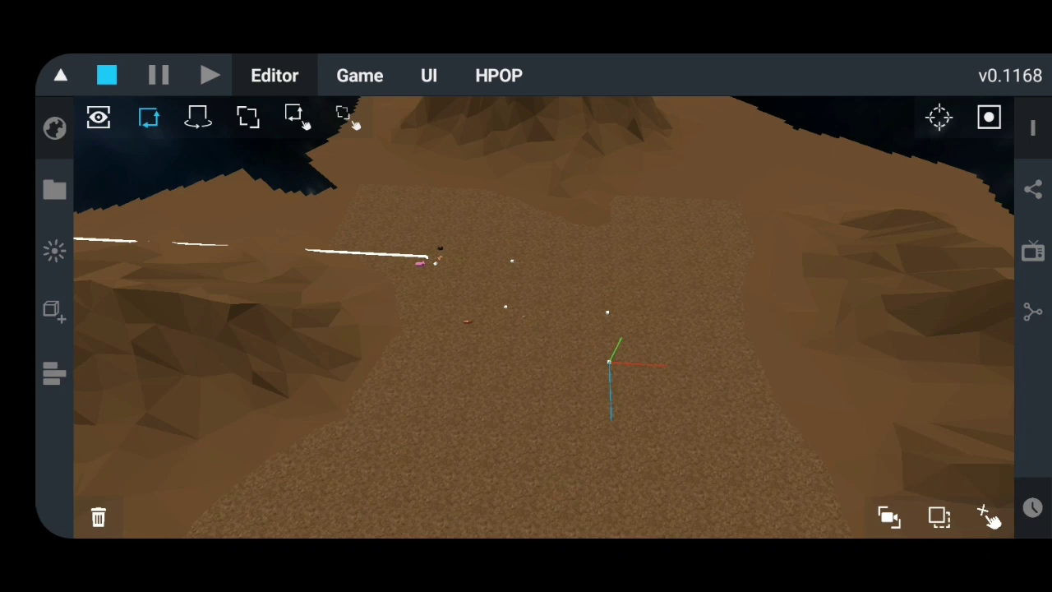
Delete the leftover Cube objects one by one from the hierarchy, then hide the object list
{"action": "left_click", "coordinate": [54, 128]}
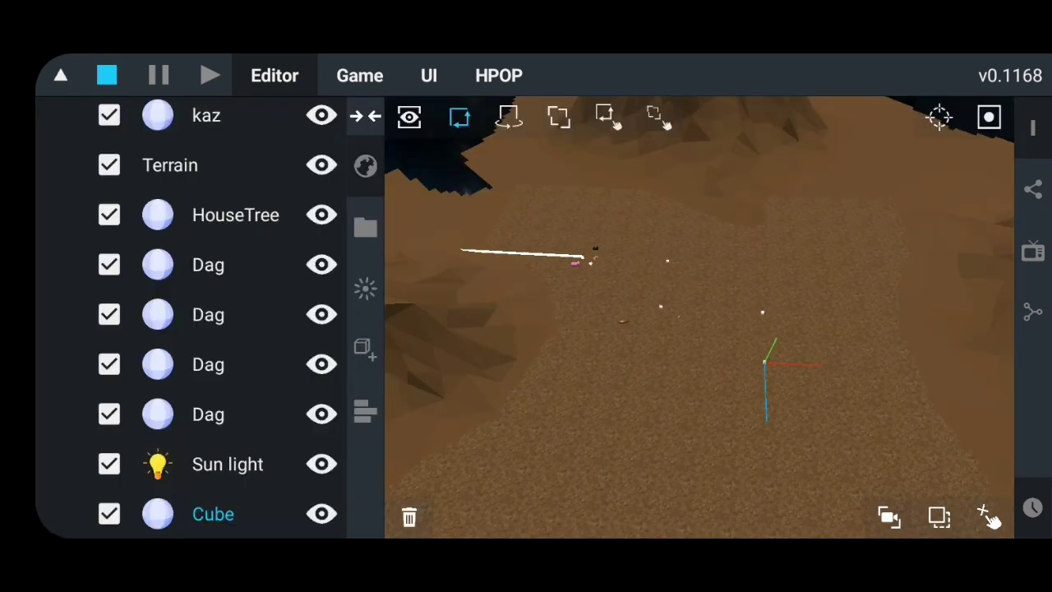
{"action": "scroll", "coordinate": [189, 329], "scroll_direction": "down", "scroll_amount": 3}
{"action": "left_click", "coordinate": [183, 501]}
{"action": "left_click", "coordinate": [409, 516]}
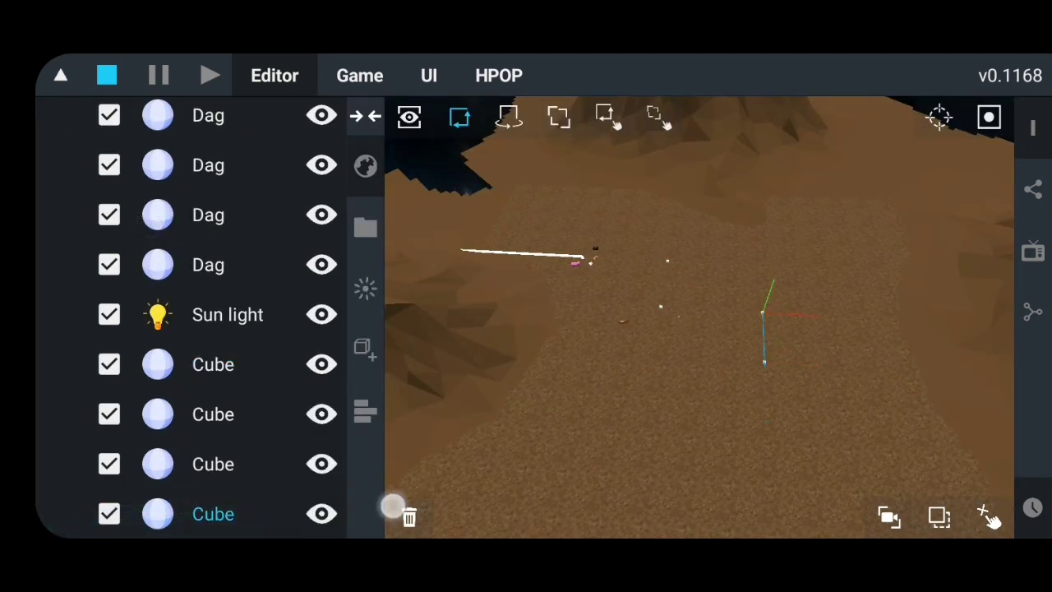
{"action": "left_click", "coordinate": [216, 513]}
{"action": "left_click", "coordinate": [409, 516]}
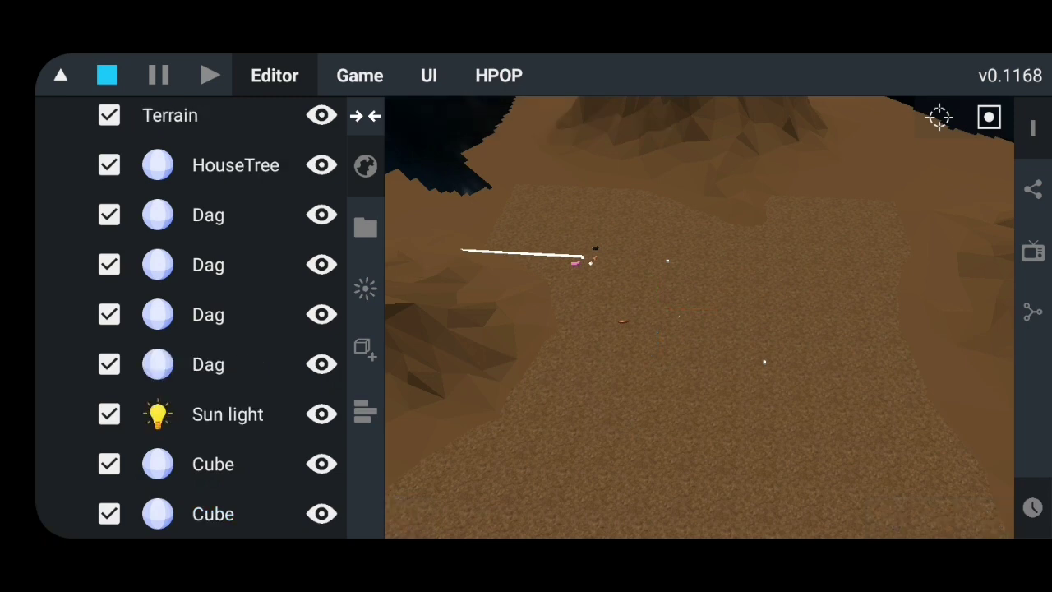
{"action": "left_click", "coordinate": [207, 510]}
{"action": "left_click", "coordinate": [409, 514]}
{"action": "left_click", "coordinate": [212, 513]}
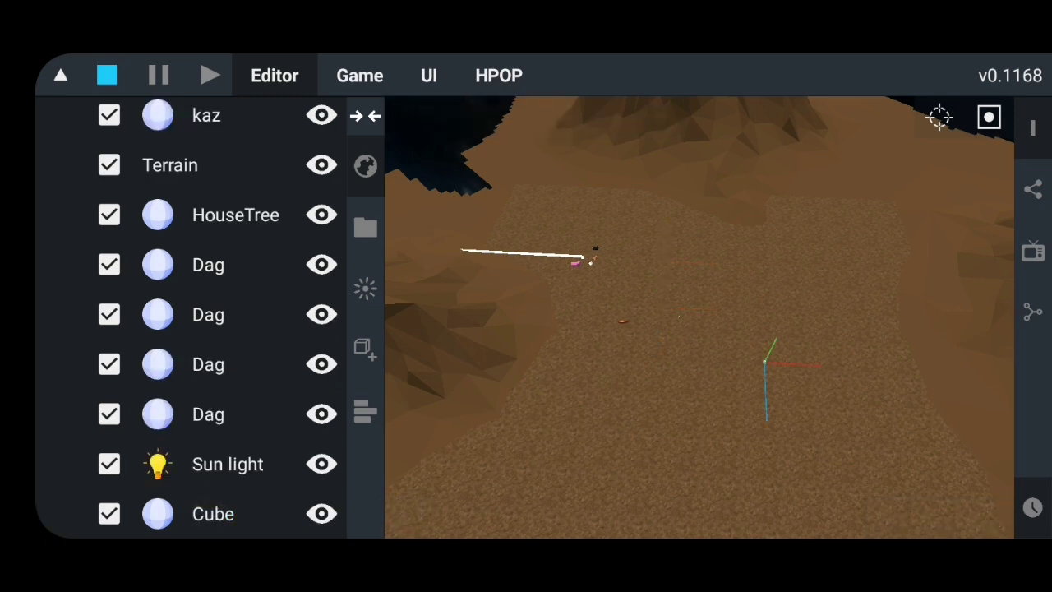
{"action": "left_click", "coordinate": [409, 513]}
{"action": "left_click", "coordinate": [365, 115]}
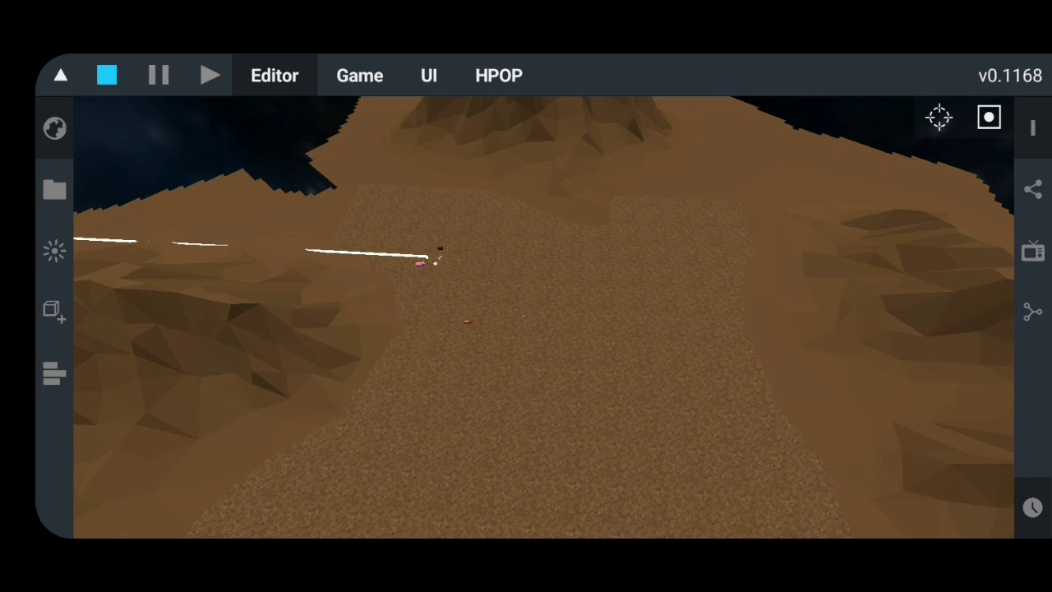
Orbit and zoom the camera across the whole desert island terrain
{"action": "left_click_drag", "start_coordinate": [594, 124], "coordinate": [487, 158]}
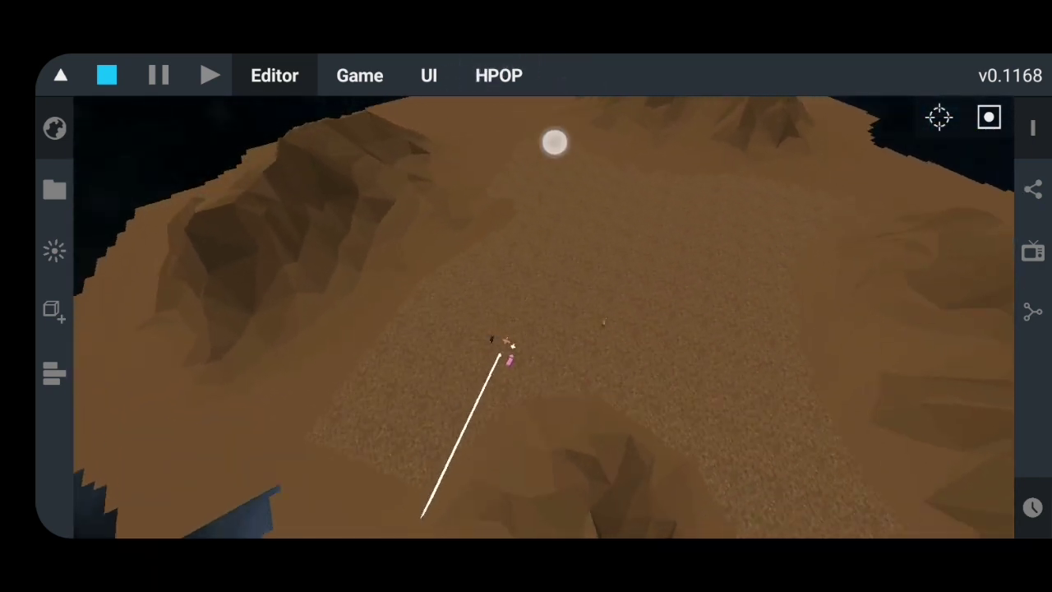
{"action": "left_click_drag", "start_coordinate": [488, 157], "coordinate": [555, 140]}
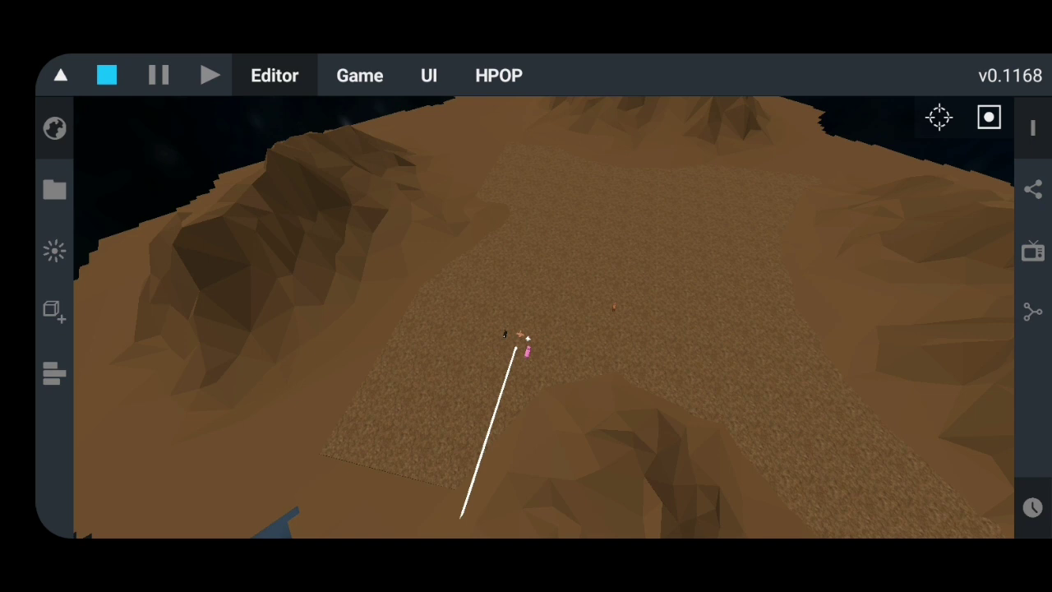
{"action": "scroll", "coordinate": [543, 318], "scroll_direction": "down", "scroll_amount": 5}
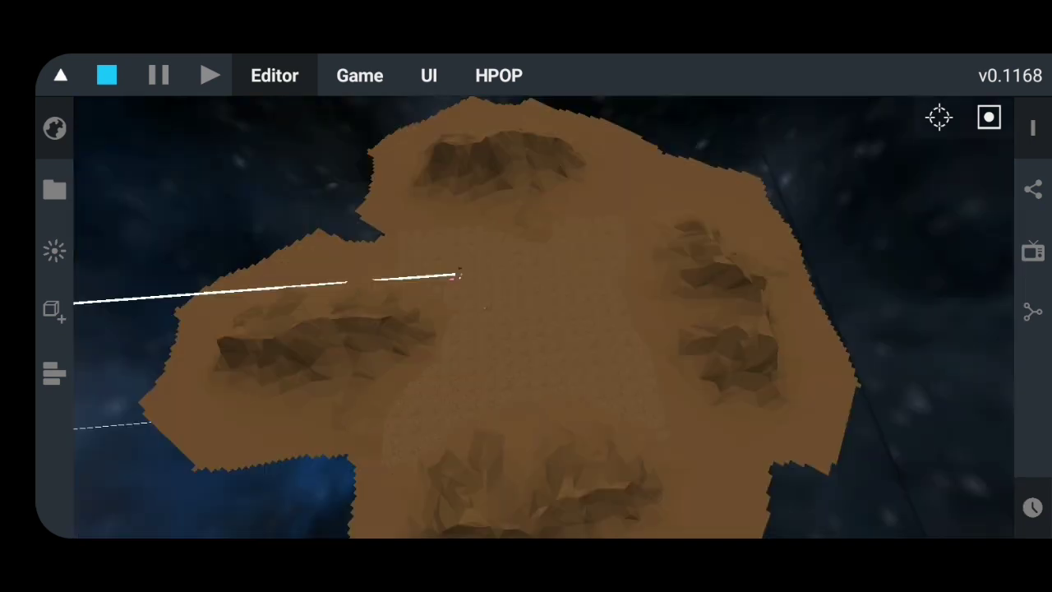
{"action": "mouse_move", "coordinate": [883, 336]}
{"action": "left_mouse_down"}
{"action": "mouse_move", "coordinate": [647, 387]}
{"action": "mouse_move", "coordinate": [729, 455]}
{"action": "mouse_move", "coordinate": [794, 395]}
{"action": "mouse_move", "coordinate": [744, 381]}
{"action": "mouse_move", "coordinate": [638, 407]}
{"action": "left_mouse_up"}
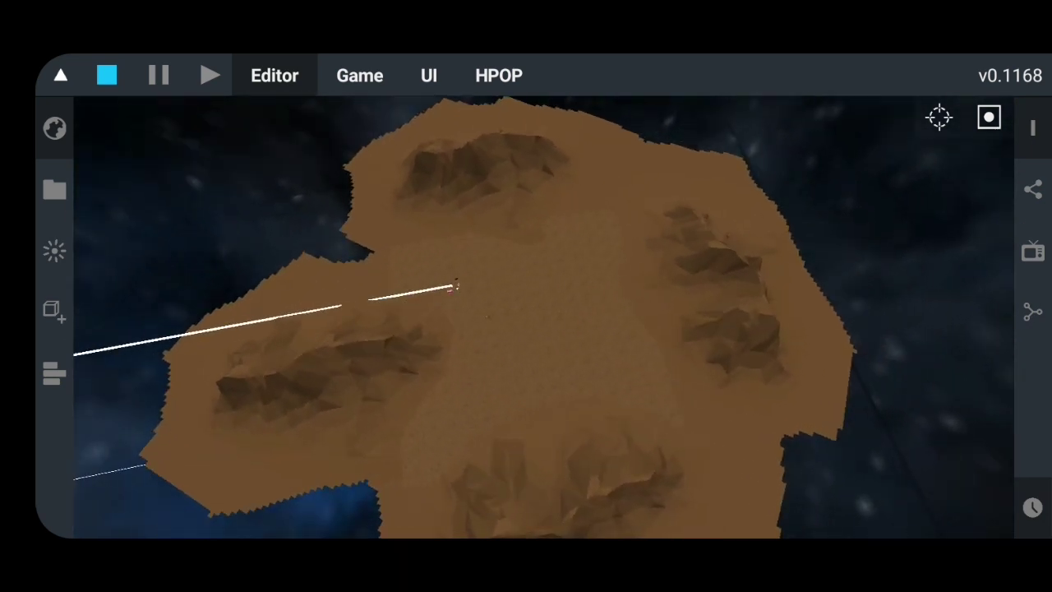
{"action": "mouse_move", "coordinate": [419, 234]}
{"action": "left_mouse_down"}
{"action": "mouse_move", "coordinate": [683, 285]}
{"action": "mouse_move", "coordinate": [488, 456]}
{"action": "mouse_move", "coordinate": [567, 244]}
{"action": "mouse_move", "coordinate": [554, 246]}
{"action": "mouse_move", "coordinate": [613, 285]}
{"action": "left_mouse_up"}
{"action": "left_click", "coordinate": [54, 132]}
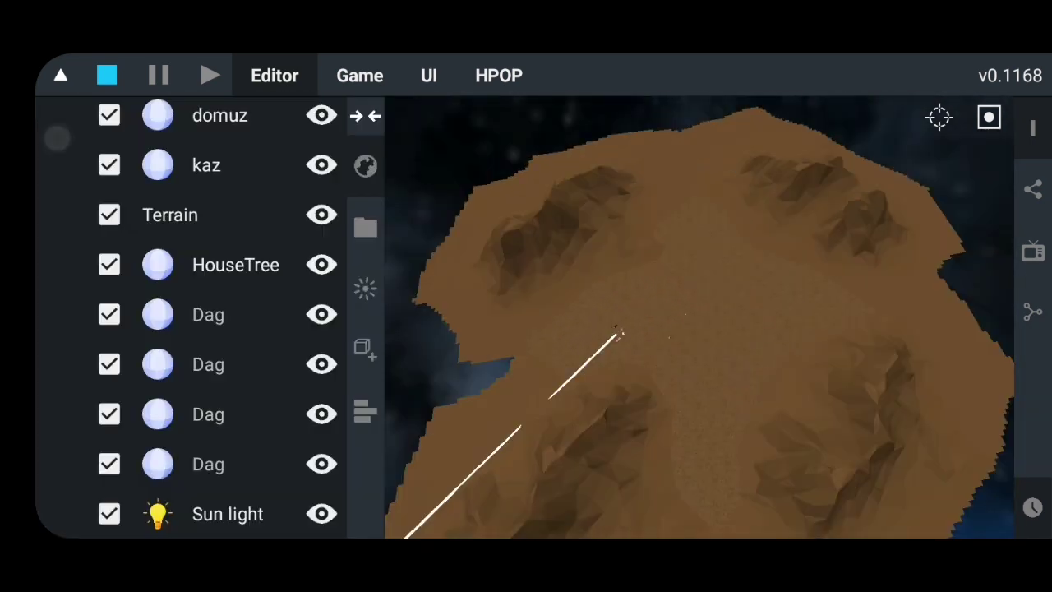
{"action": "scroll", "coordinate": [138, 337], "scroll_direction": "up", "scroll_amount": 7}
{"action": "left_click", "coordinate": [180, 246]}
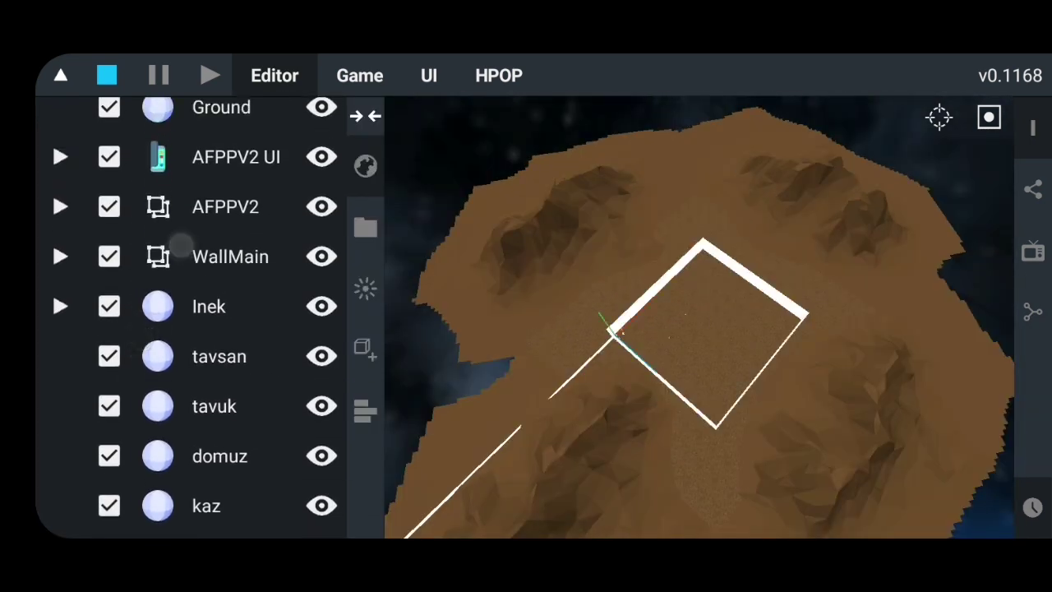
{"action": "mouse_move", "coordinate": [820, 431]}
{"action": "left_mouse_down"}
{"action": "mouse_move", "coordinate": [674, 195]}
{"action": "mouse_move", "coordinate": [914, 312]}
{"action": "mouse_move", "coordinate": [712, 381]}
{"action": "mouse_move", "coordinate": [821, 179]}
{"action": "mouse_move", "coordinate": [860, 466]}
{"action": "mouse_move", "coordinate": [575, 258]}
{"action": "mouse_move", "coordinate": [732, 265]}
{"action": "left_mouse_up"}
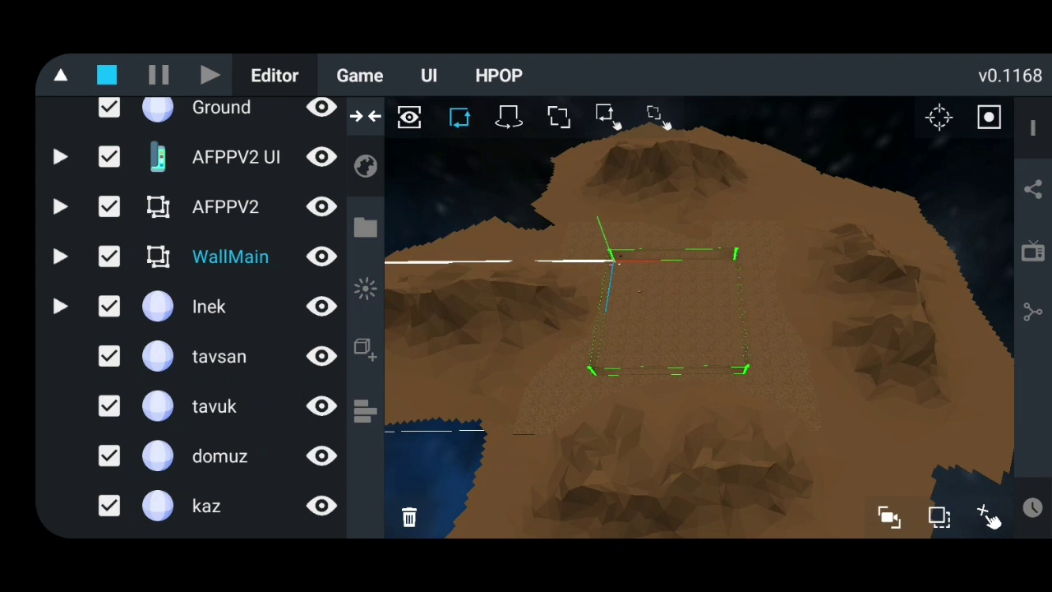
{"action": "scroll", "coordinate": [194, 319], "scroll_direction": "down", "scroll_amount": 5}
{"action": "left_click", "coordinate": [224, 329]}
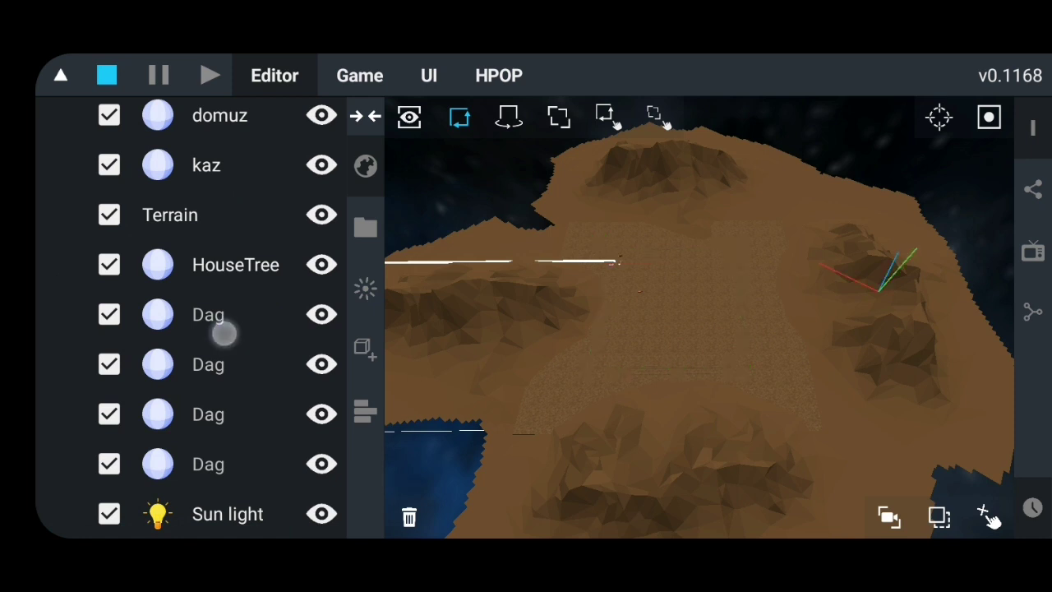
{"action": "left_click", "coordinate": [208, 467]}
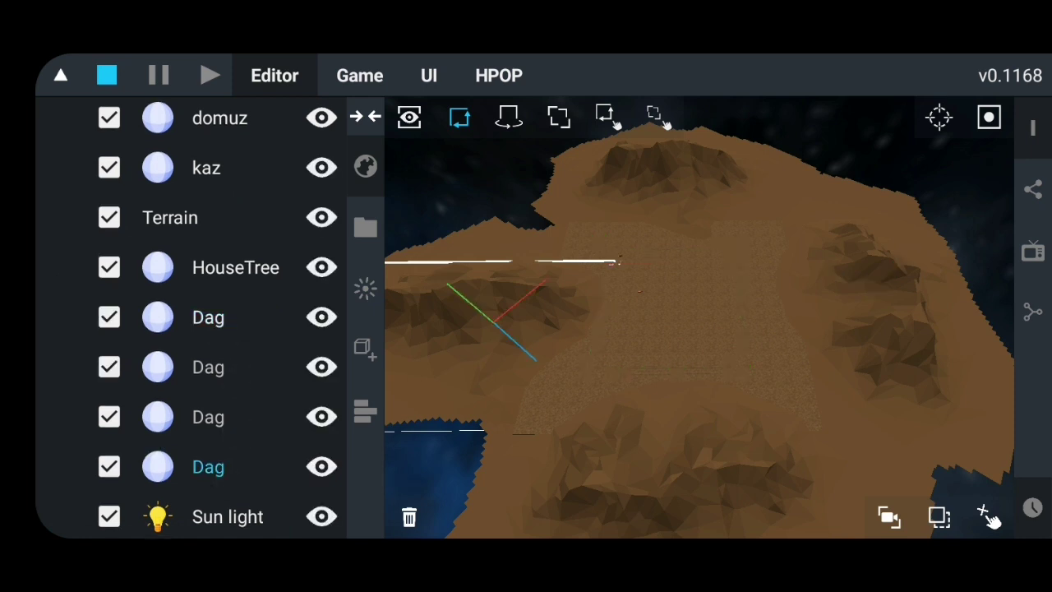
{"action": "left_click", "coordinate": [177, 326]}
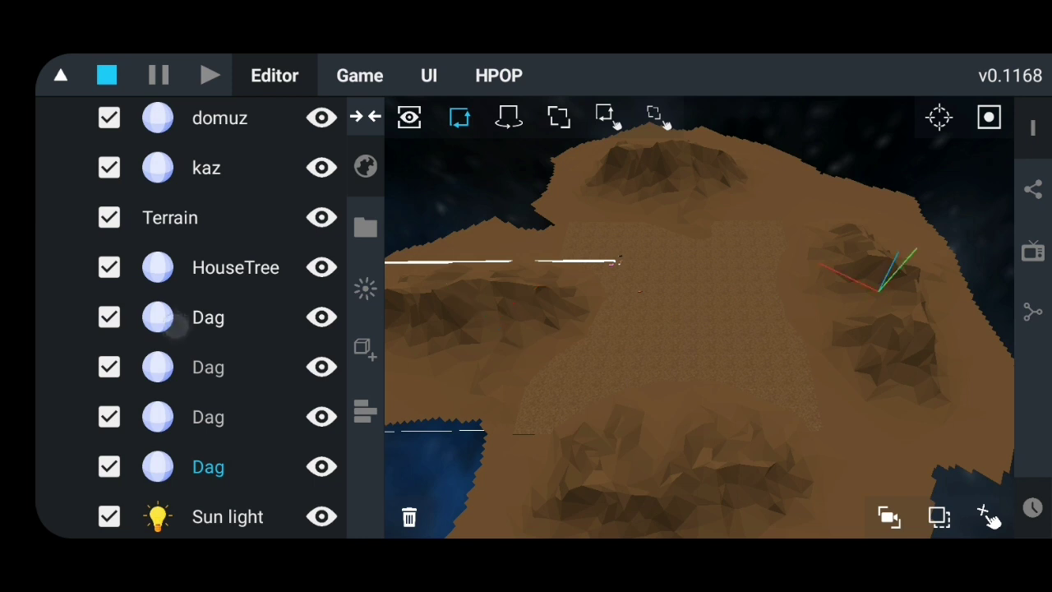
{"action": "left_click", "coordinate": [161, 356]}
{"action": "left_click", "coordinate": [169, 419]}
{"action": "left_click", "coordinate": [185, 452]}
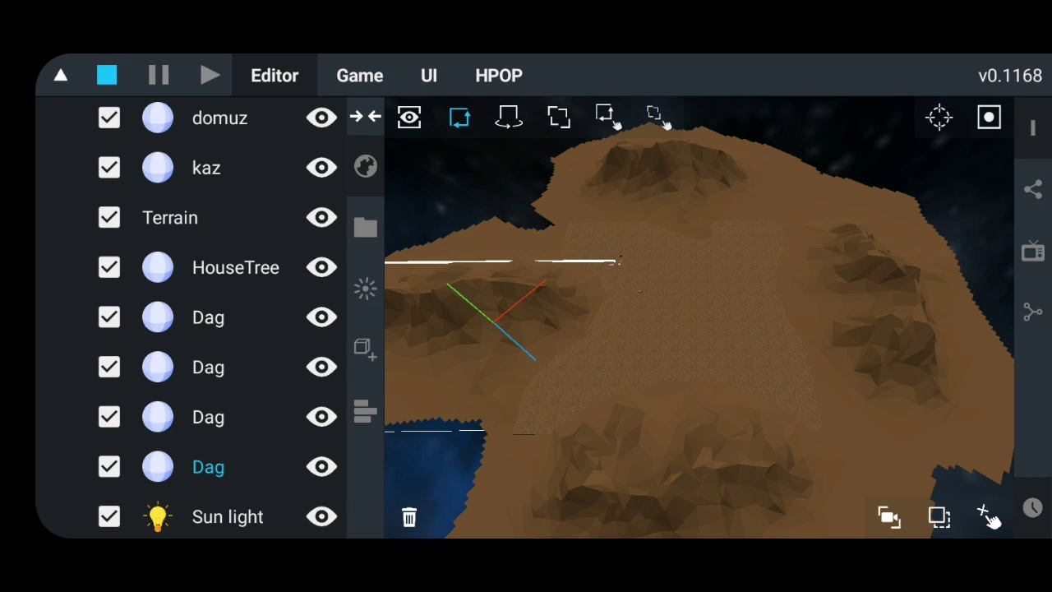
{"action": "left_click", "coordinate": [189, 321]}
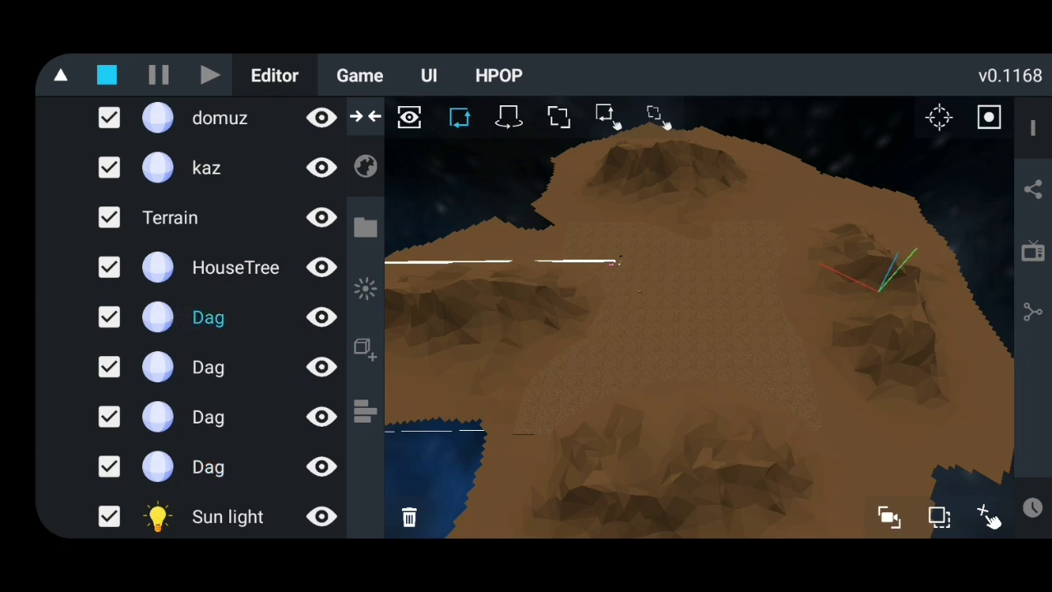
{"action": "left_click", "coordinate": [165, 369]}
{"action": "left_click", "coordinate": [187, 417]}
{"action": "left_click", "coordinate": [187, 465]}
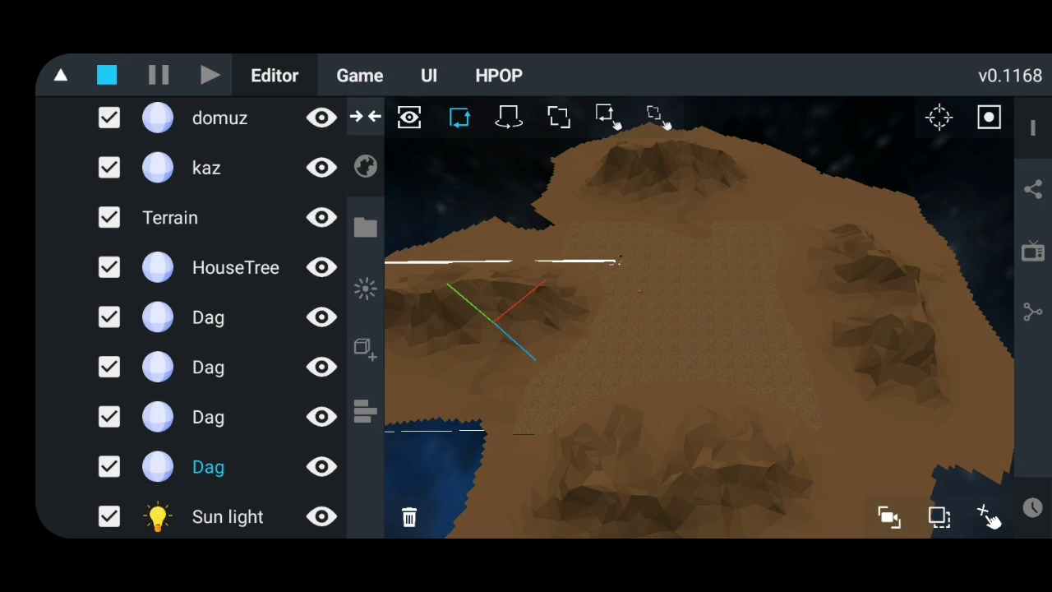
Start the play-test and look around toward the central peak and the animals
{"action": "left_click", "coordinate": [366, 116]}
{"action": "left_click", "coordinate": [209, 75]}
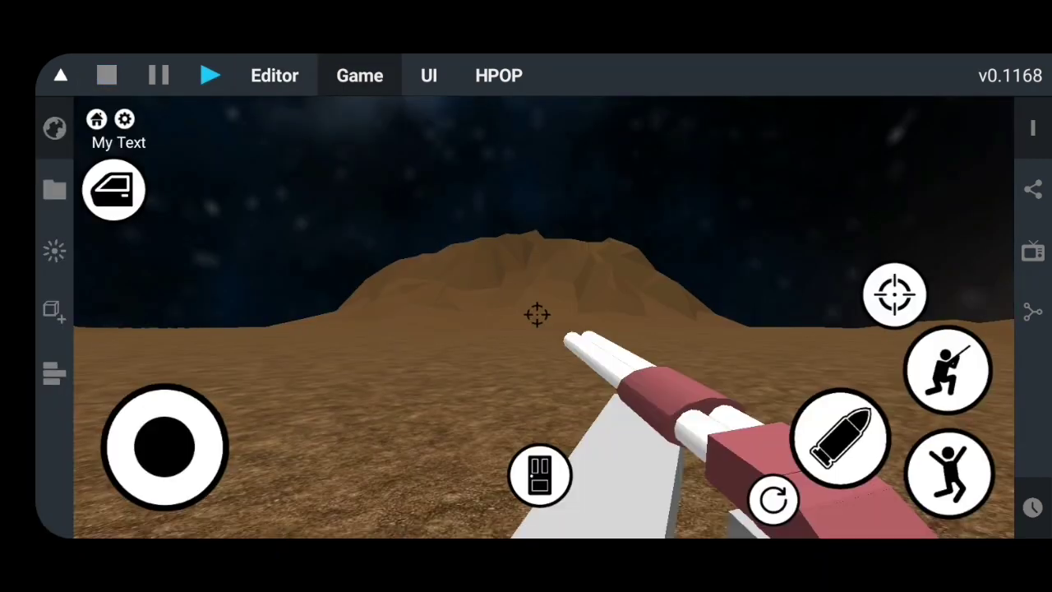
{"action": "left_click_drag", "start_coordinate": [193, 436], "coordinate": [150, 407]}
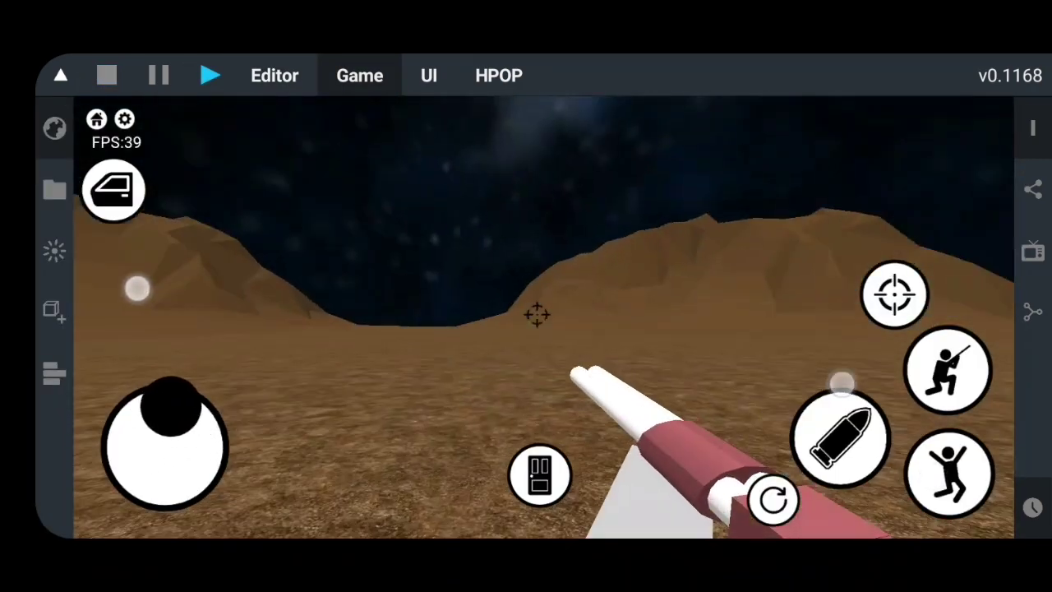
{"action": "left_click_drag", "start_coordinate": [161, 291], "coordinate": [185, 293]}
{"action": "left_click_drag", "start_coordinate": [761, 364], "coordinate": [906, 402]}
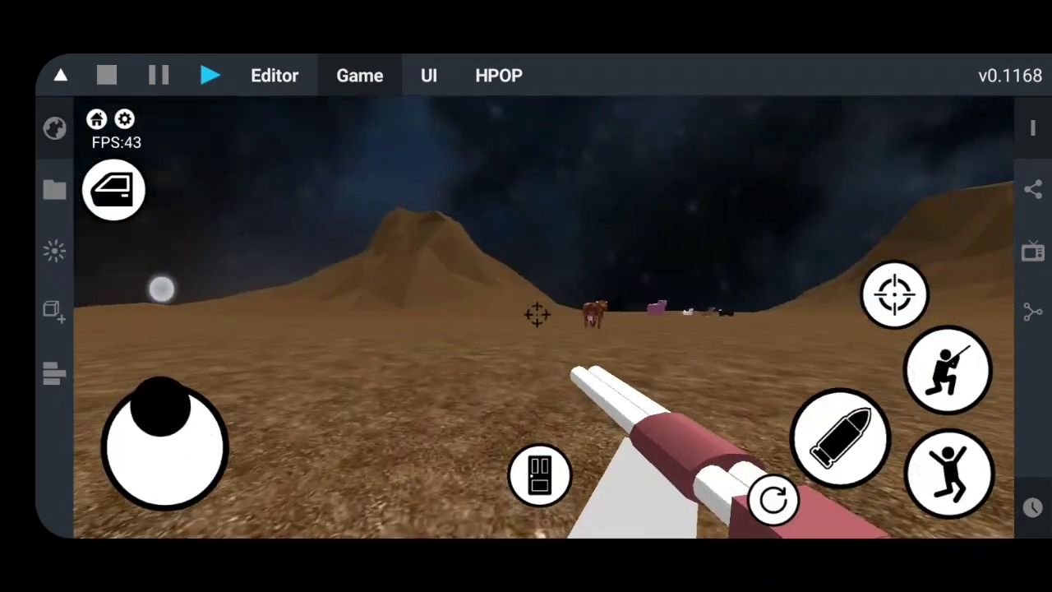
{"action": "mouse_move", "coordinate": [186, 294]}
{"action": "left_mouse_down"}
{"action": "mouse_move", "coordinate": [159, 266]}
{"action": "mouse_move", "coordinate": [168, 263]}
{"action": "left_mouse_up"}
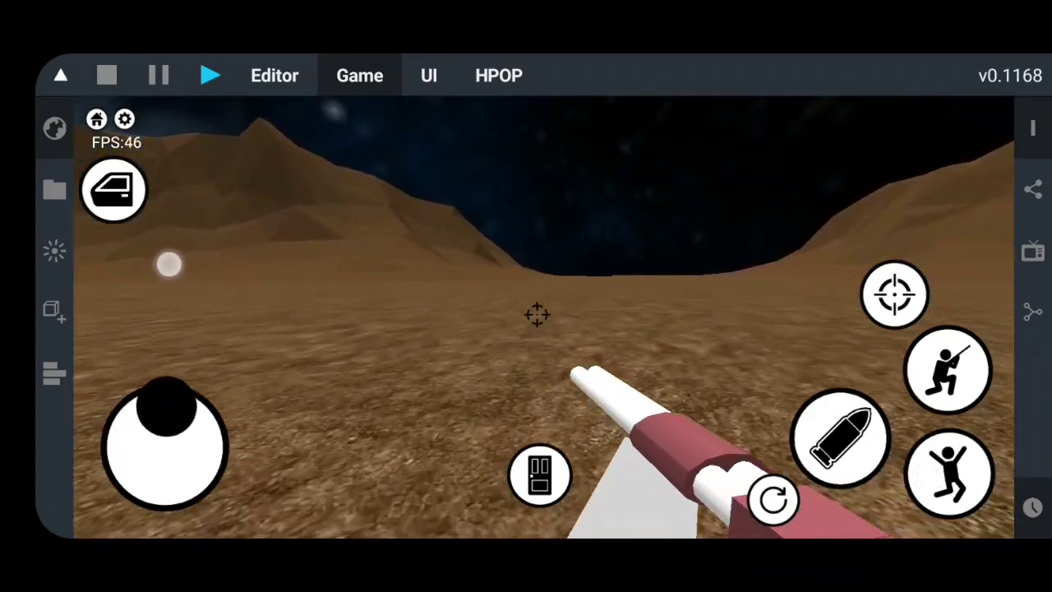
Show the Profiler statistics and walk the player toward the distant animals
{"action": "left_click", "coordinate": [54, 311]}
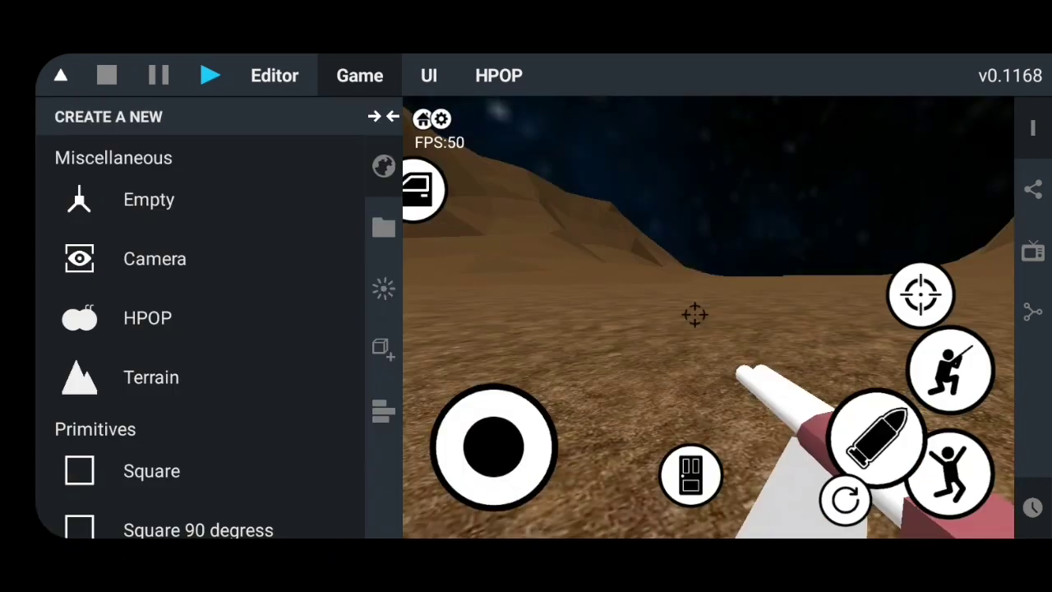
{"action": "left_click", "coordinate": [383, 411]}
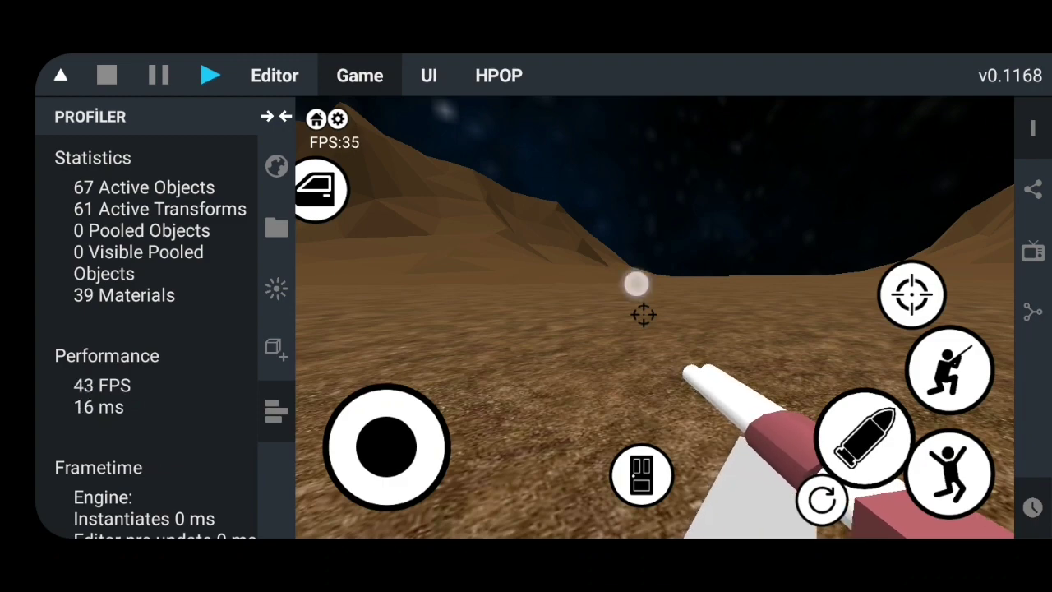
{"action": "mouse_move", "coordinate": [635, 283]}
{"action": "left_mouse_down"}
{"action": "mouse_move", "coordinate": [891, 274]}
{"action": "mouse_move", "coordinate": [789, 296]}
{"action": "left_mouse_up"}
{"action": "left_click_drag", "start_coordinate": [364, 353], "coordinate": [367, 332]}
{"action": "left_click_drag", "start_coordinate": [686, 337], "coordinate": [972, 306]}
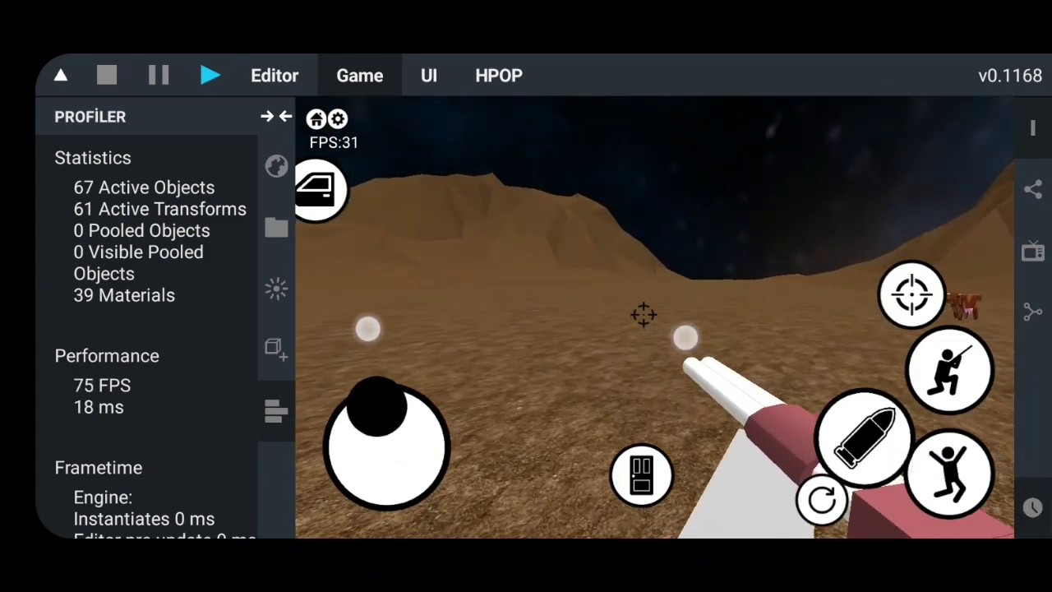
{"action": "left_click_drag", "start_coordinate": [367, 332], "coordinate": [364, 331]}
{"action": "left_click_drag", "start_coordinate": [747, 356], "coordinate": [660, 395]}
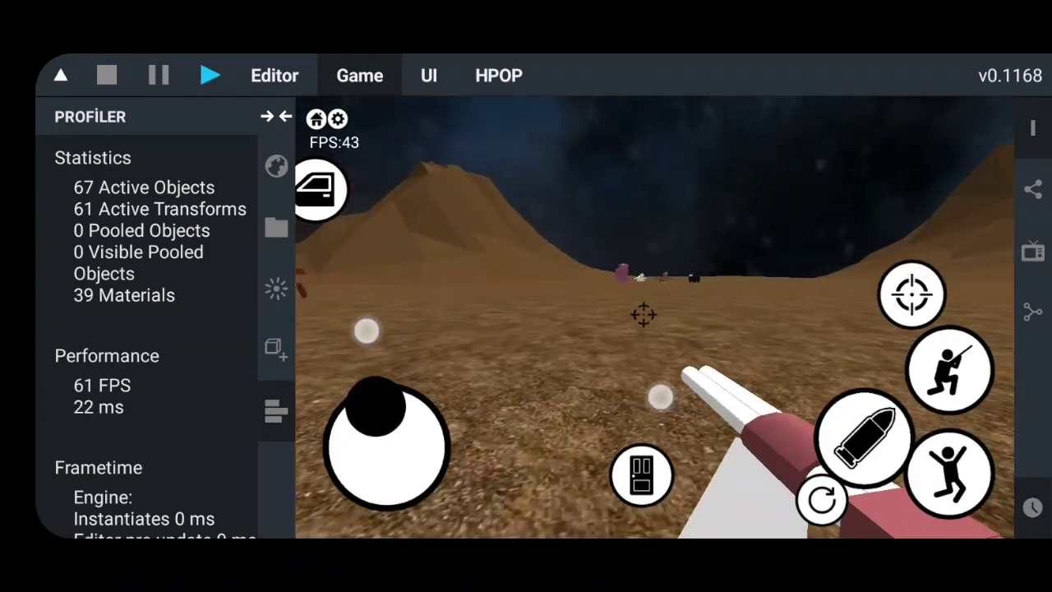
{"action": "left_click_drag", "start_coordinate": [778, 342], "coordinate": [905, 328]}
{"action": "left_click_drag", "start_coordinate": [364, 331], "coordinate": [364, 332]}
Stop the play-test and return to the editor
{"action": "left_click", "coordinate": [277, 167]}
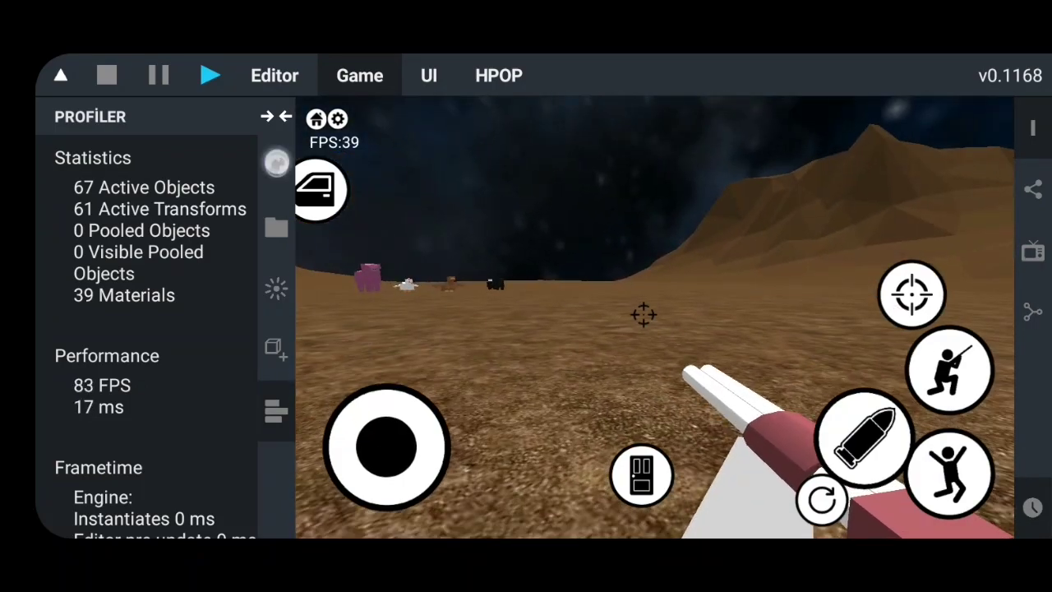
{"action": "left_click", "coordinate": [365, 117]}
{"action": "left_click", "coordinate": [107, 75]}
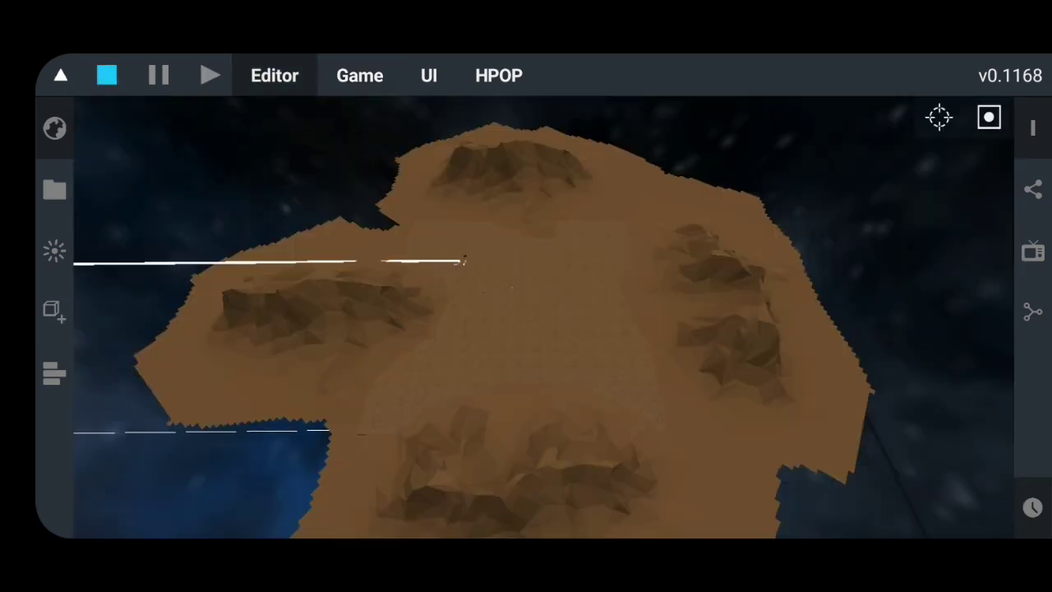
Zoom and tilt the view until the whole island is visible
{"action": "left_click_drag", "start_coordinate": [329, 400], "coordinate": [263, 406]}
{"action": "left_click_drag", "start_coordinate": [831, 444], "coordinate": [881, 466]}
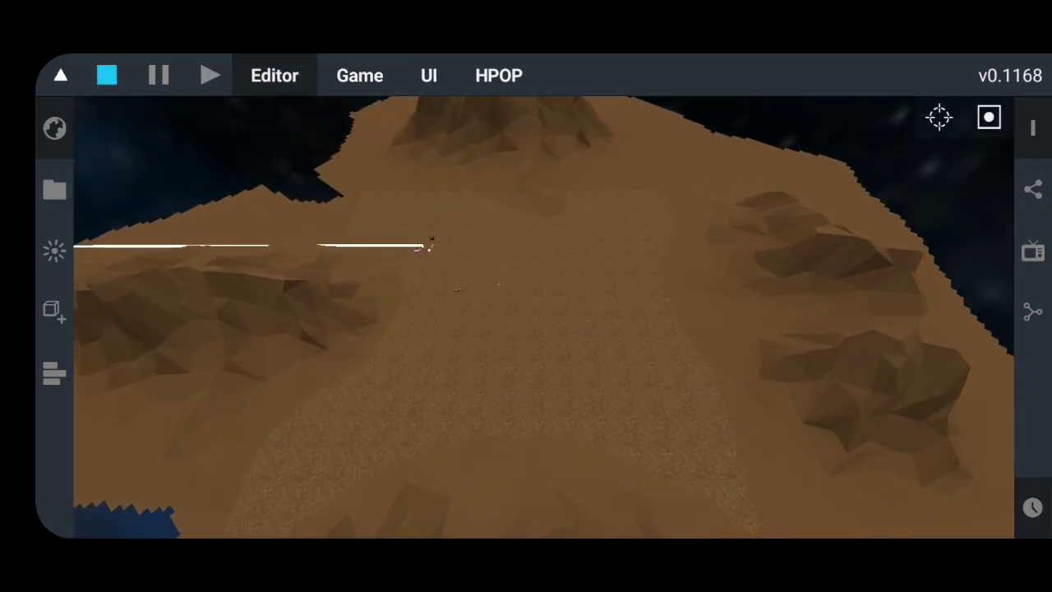
{"action": "left_click_drag", "start_coordinate": [702, 455], "coordinate": [702, 394]}
{"action": "left_click_drag", "start_coordinate": [843, 327], "coordinate": [669, 329]}
{"action": "left_click_drag", "start_coordinate": [186, 431], "coordinate": [303, 403]}
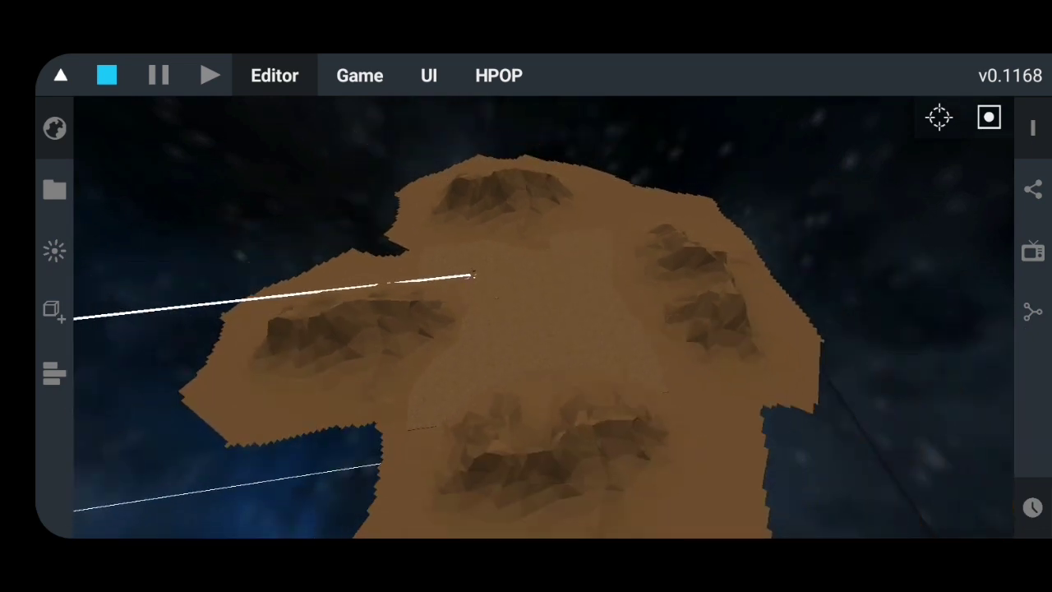
{"action": "mouse_move", "coordinate": [636, 229]}
{"action": "left_mouse_down"}
{"action": "mouse_move", "coordinate": [794, 308]}
{"action": "mouse_move", "coordinate": [652, 386]}
{"action": "left_mouse_up"}
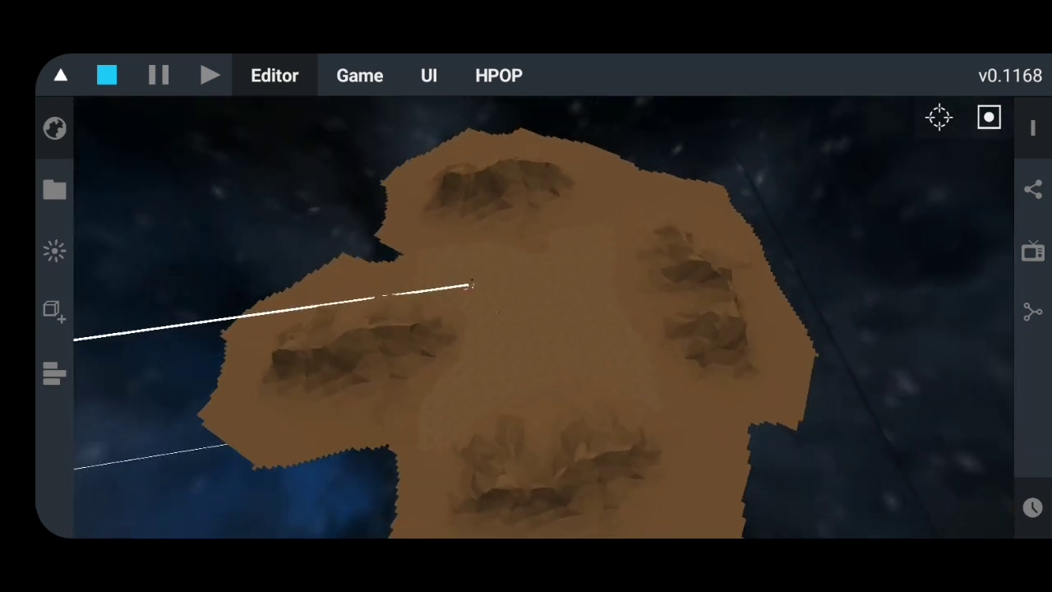
{"action": "left_click_drag", "start_coordinate": [665, 423], "coordinate": [682, 207]}
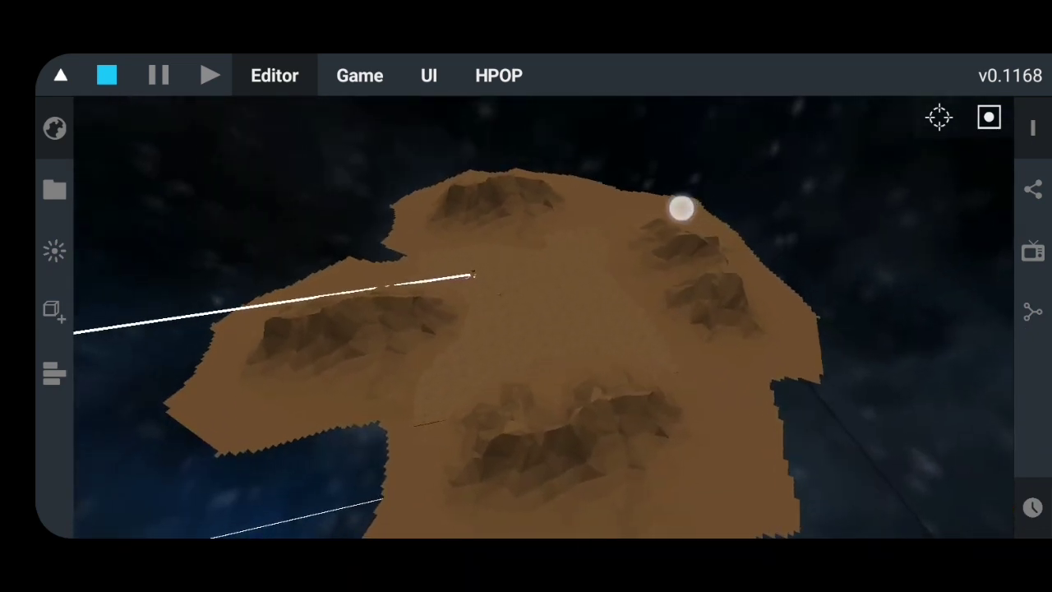
Close the Animation Timeline and orbit around the island terrain
{"action": "left_click", "coordinate": [1033, 507]}
{"action": "left_click", "coordinate": [1034, 508]}
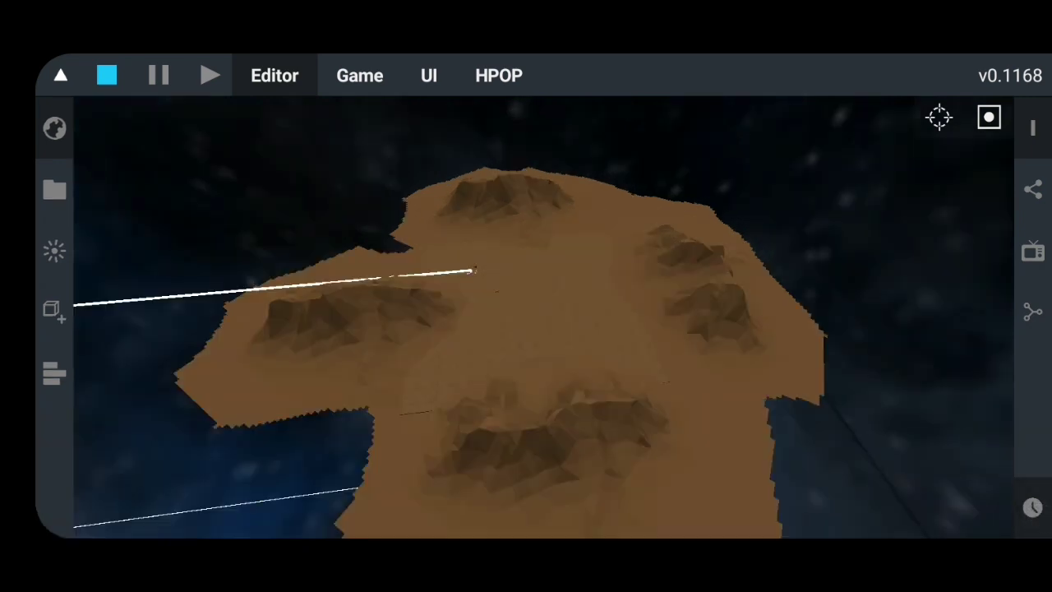
{"action": "scroll", "coordinate": [542, 370], "scroll_direction": "up", "scroll_amount": 5}
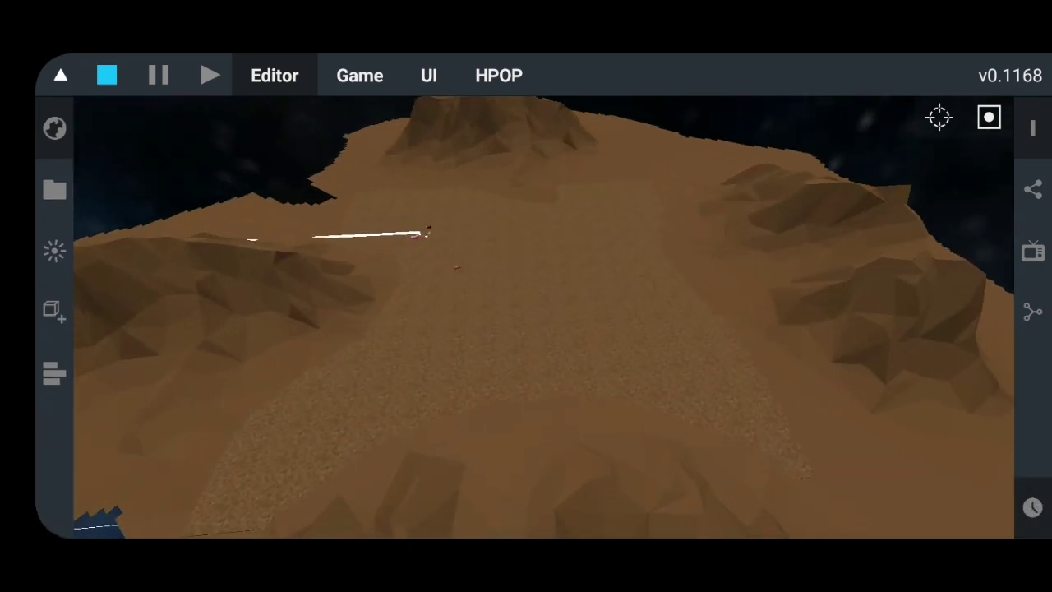
{"action": "mouse_move", "coordinate": [740, 247]}
{"action": "left_mouse_down"}
{"action": "mouse_move", "coordinate": [636, 255]}
{"action": "mouse_move", "coordinate": [566, 293]}
{"action": "mouse_move", "coordinate": [230, 378]}
{"action": "mouse_move", "coordinate": [204, 374]}
{"action": "left_mouse_up"}
{"action": "scroll", "coordinate": [556, 342], "scroll_direction": "down", "scroll_amount": 5}
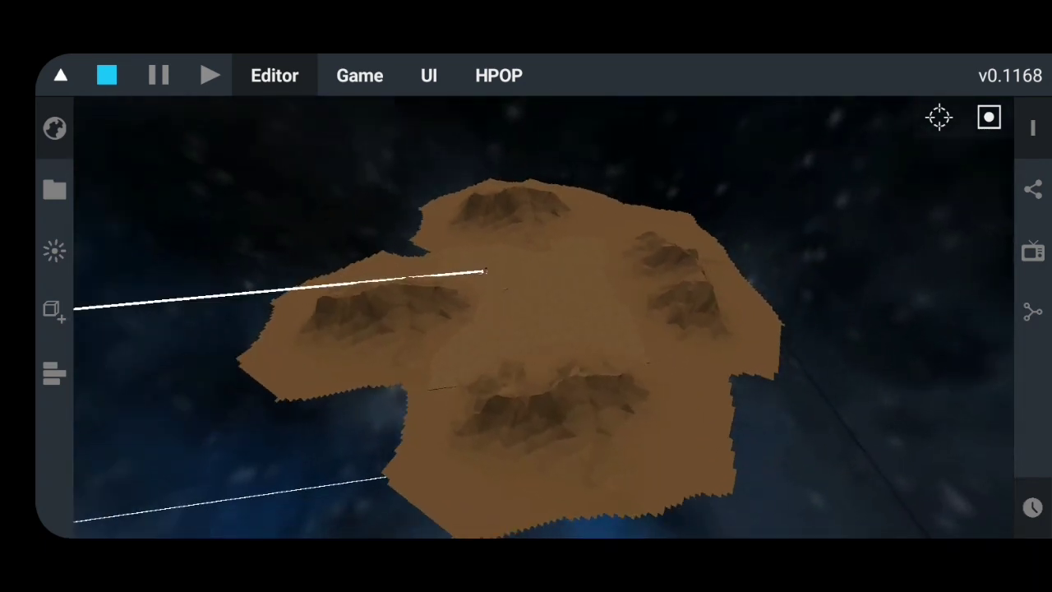
{"action": "scroll", "coordinate": [540, 401], "scroll_direction": "up", "scroll_amount": 5}
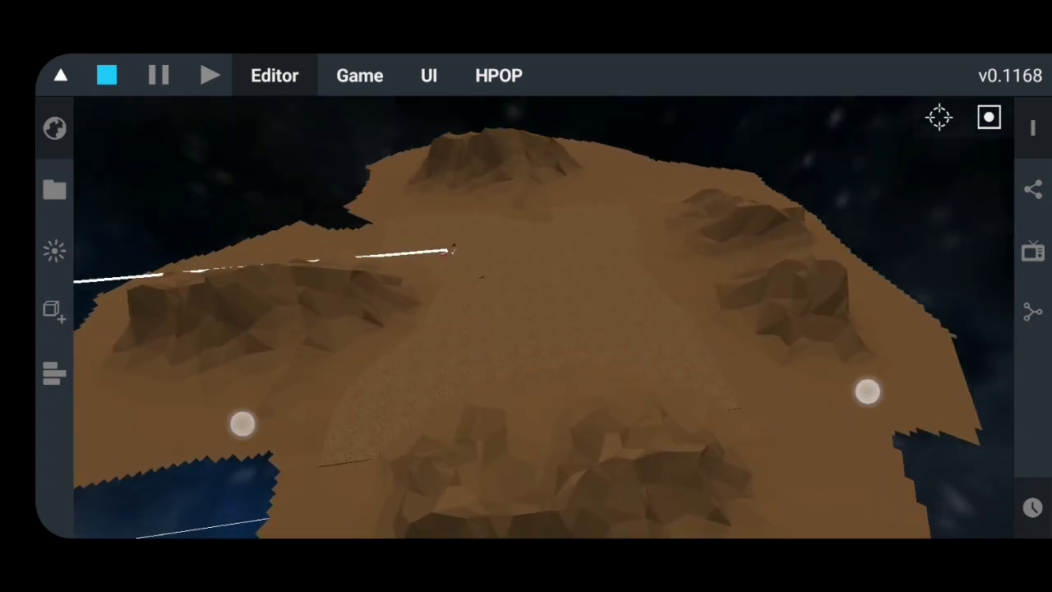
{"action": "scroll", "coordinate": [530, 403], "scroll_direction": "down", "scroll_amount": 3}
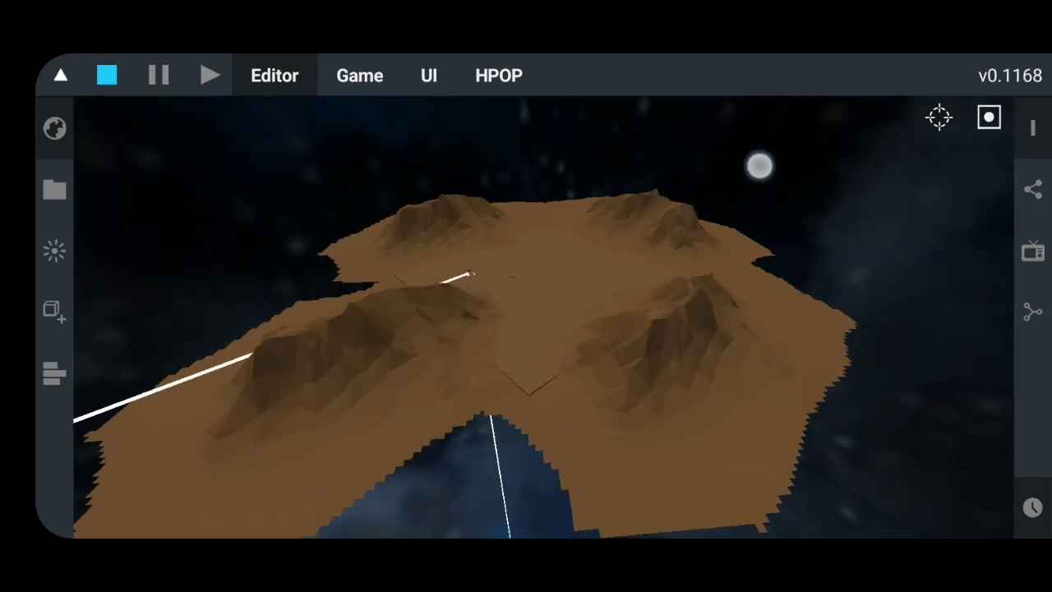
Switch off the Sun light in the scene hierarchy
{"action": "left_click_drag", "start_coordinate": [759, 164], "coordinate": [522, 359]}
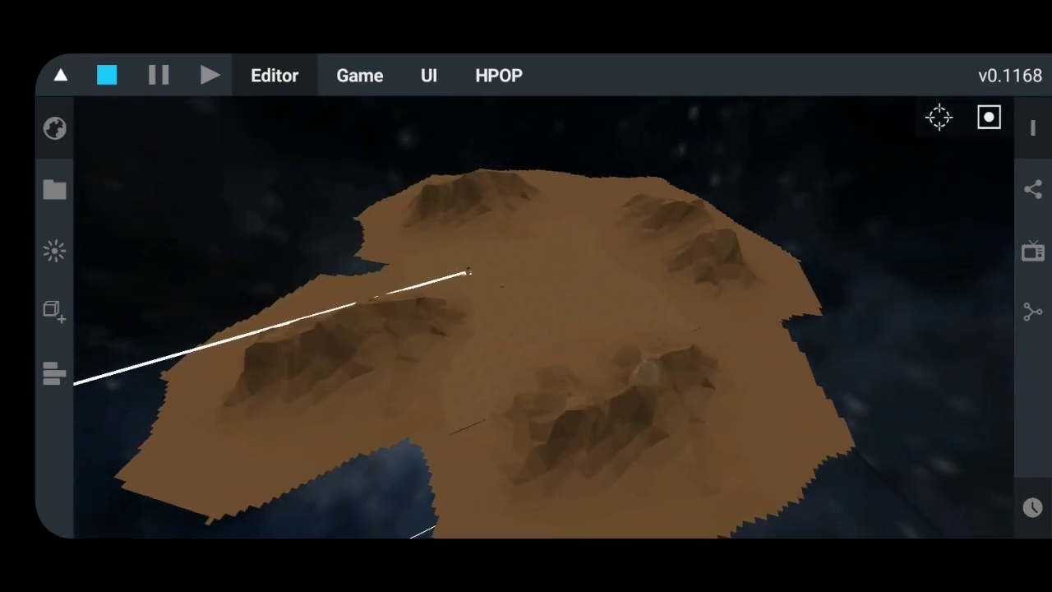
{"action": "left_click", "coordinate": [56, 265]}
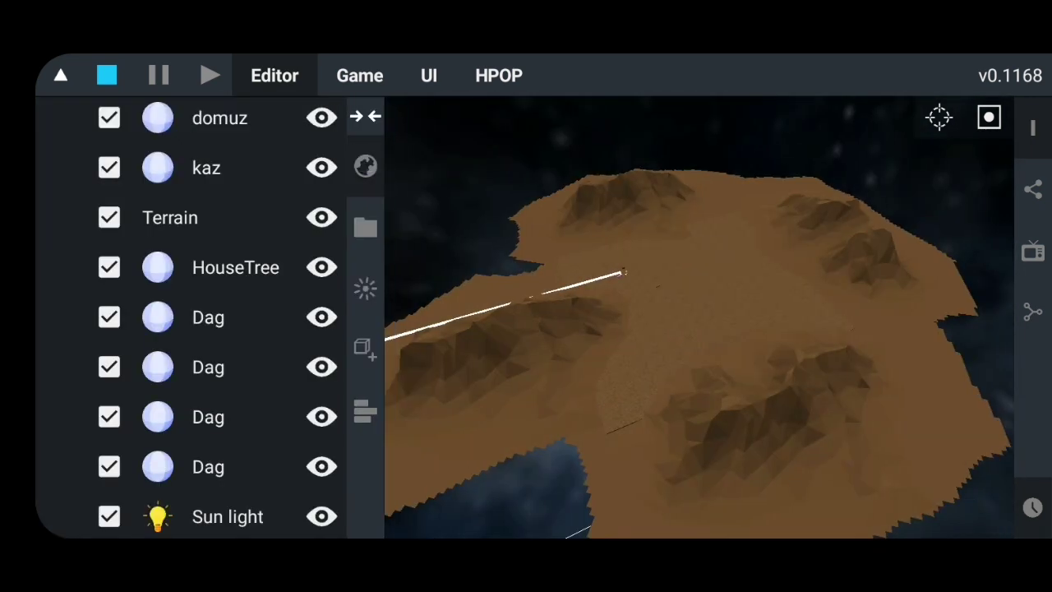
{"action": "left_click", "coordinate": [110, 516]}
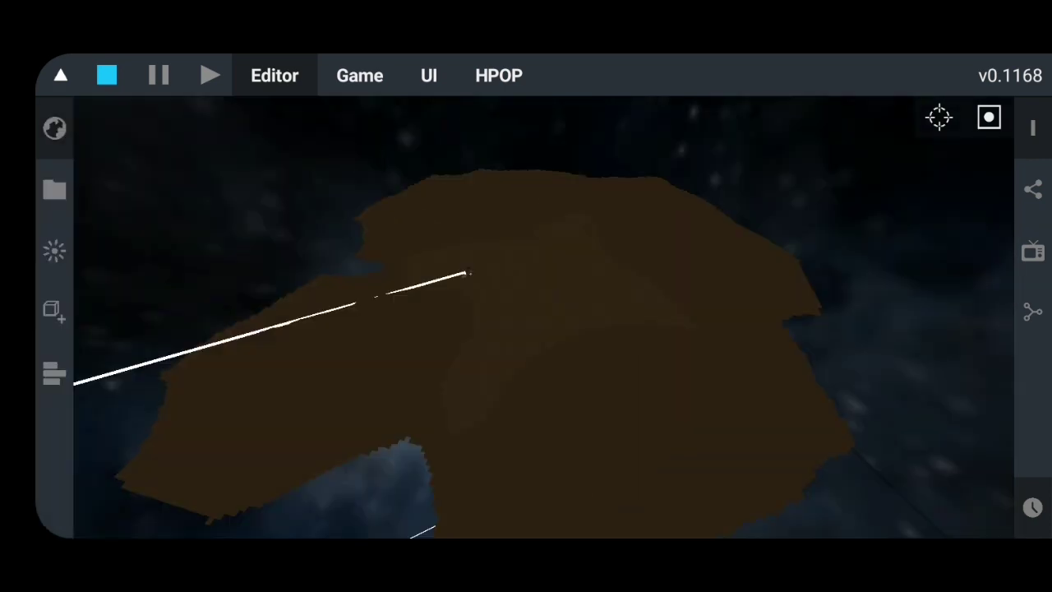
Play-test the darkened island, walking toward the animals, then stop the game
{"action": "left_click", "coordinate": [108, 83]}
{"action": "left_click_drag", "start_coordinate": [181, 305], "coordinate": [171, 288]}
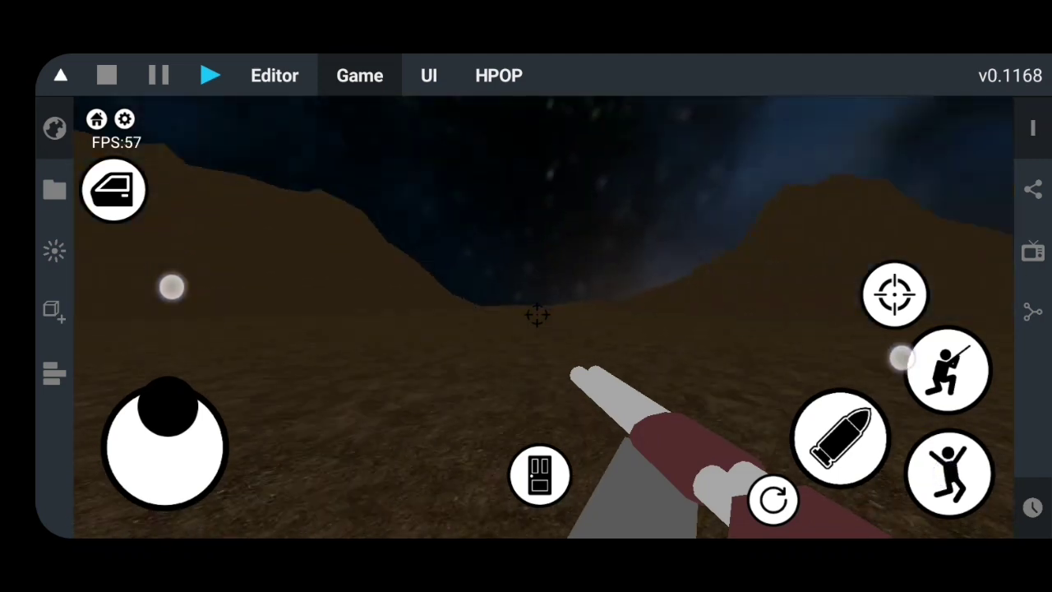
{"action": "left_click_drag", "start_coordinate": [899, 357], "coordinate": [674, 356]}
{"action": "left_click_drag", "start_coordinate": [171, 288], "coordinate": [157, 279]}
{"action": "left_click", "coordinate": [100, 78]}
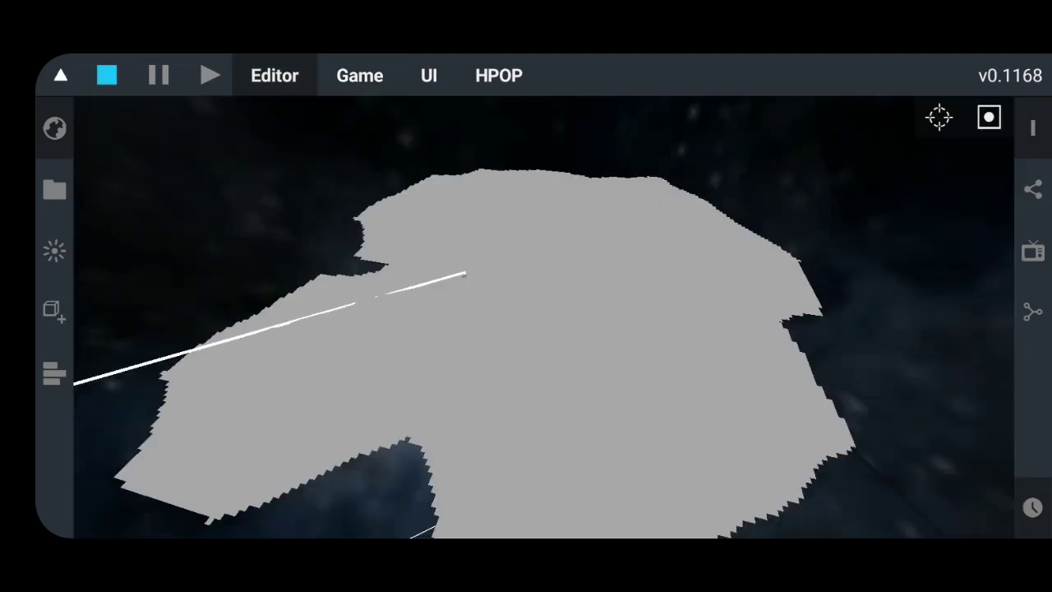
{"action": "left_click", "coordinate": [54, 128]}
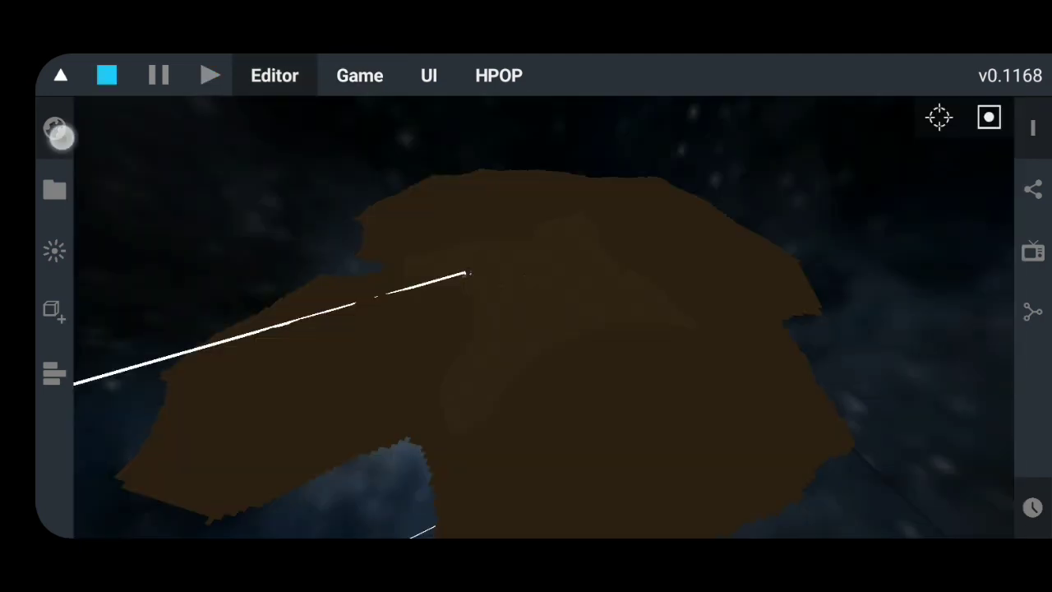
Re-enable the Sun light and orbit the view to inspect the relit terrain
{"action": "left_click", "coordinate": [109, 514]}
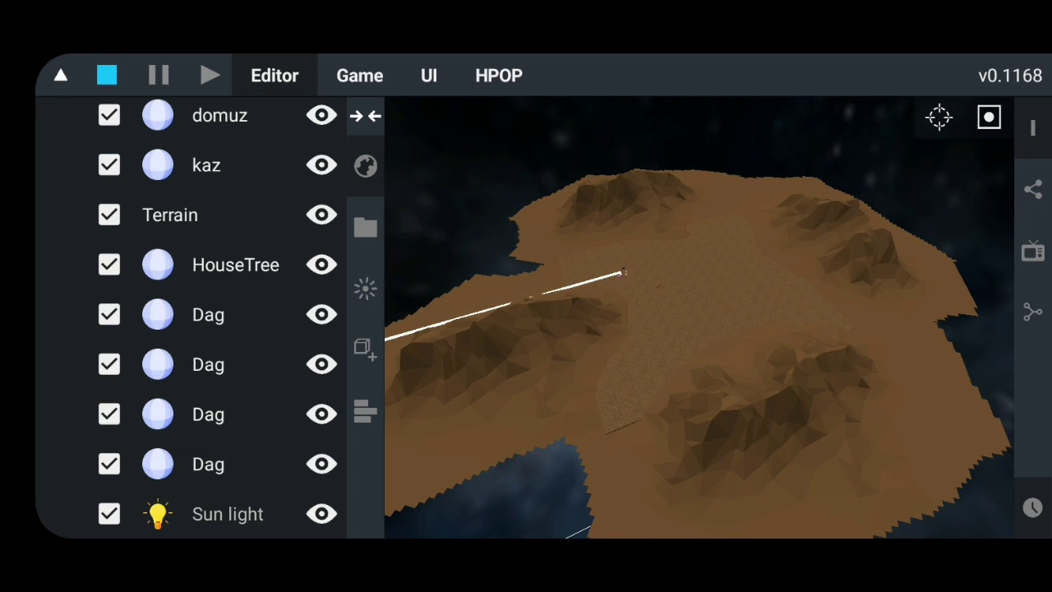
{"action": "left_click_drag", "start_coordinate": [548, 435], "coordinate": [526, 463]}
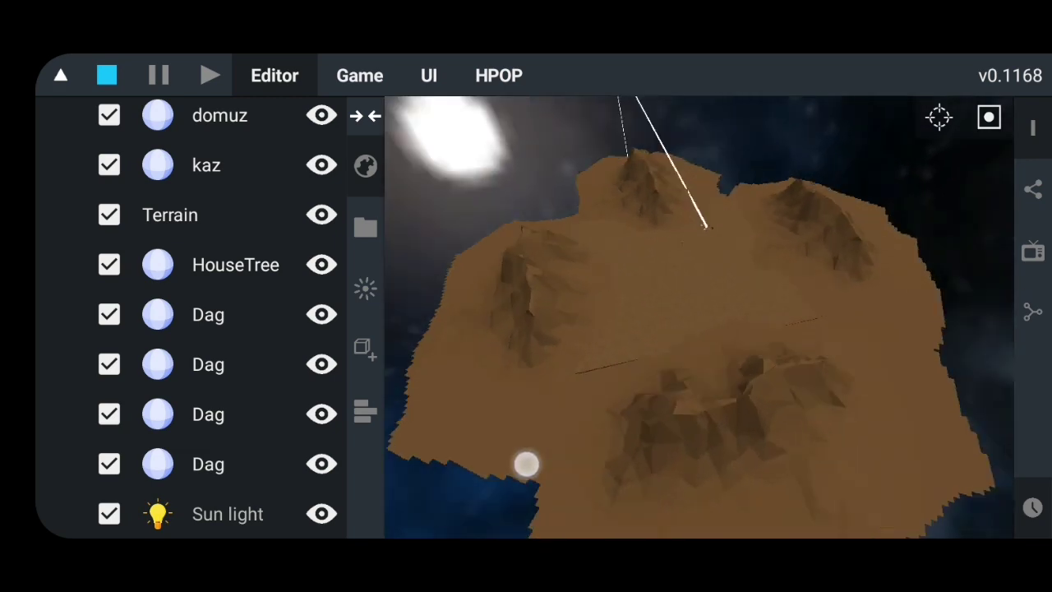
{"action": "mouse_move", "coordinate": [784, 372]}
{"action": "left_mouse_down"}
{"action": "mouse_move", "coordinate": [541, 429]}
{"action": "mouse_move", "coordinate": [616, 375]}
{"action": "mouse_move", "coordinate": [814, 163]}
{"action": "mouse_move", "coordinate": [850, 324]}
{"action": "mouse_move", "coordinate": [813, 362]}
{"action": "left_mouse_up"}
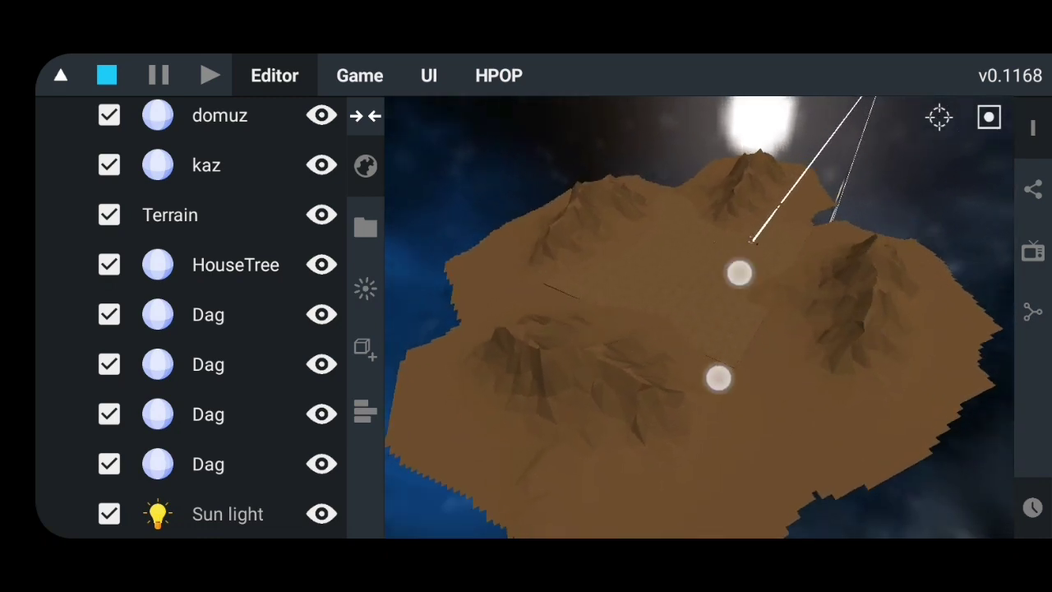
{"action": "scroll", "coordinate": [728, 329], "scroll_direction": "up", "scroll_amount": 5}
{"action": "scroll", "coordinate": [702, 390], "scroll_direction": "down", "scroll_amount": 5}
{"action": "left_click_drag", "start_coordinate": [712, 273], "coordinate": [609, 391]}
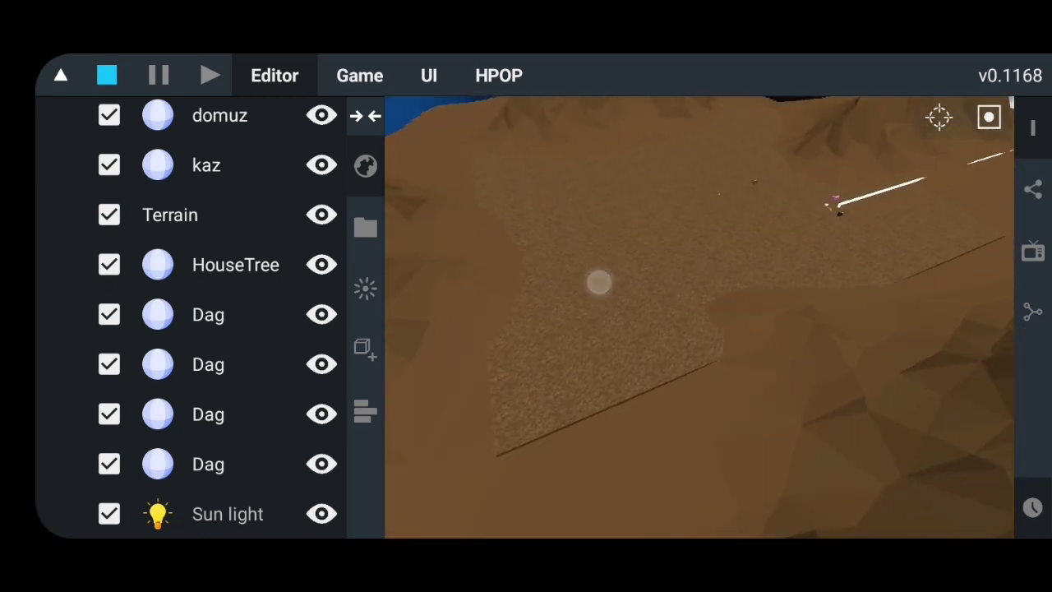
{"action": "mouse_move", "coordinate": [712, 423]}
{"action": "left_mouse_down"}
{"action": "mouse_move", "coordinate": [559, 442]}
{"action": "mouse_move", "coordinate": [430, 377]}
{"action": "left_mouse_up"}
{"action": "left_click_drag", "start_coordinate": [740, 411], "coordinate": [625, 399]}
{"action": "scroll", "coordinate": [600, 373], "scroll_direction": "down", "scroll_amount": 5}
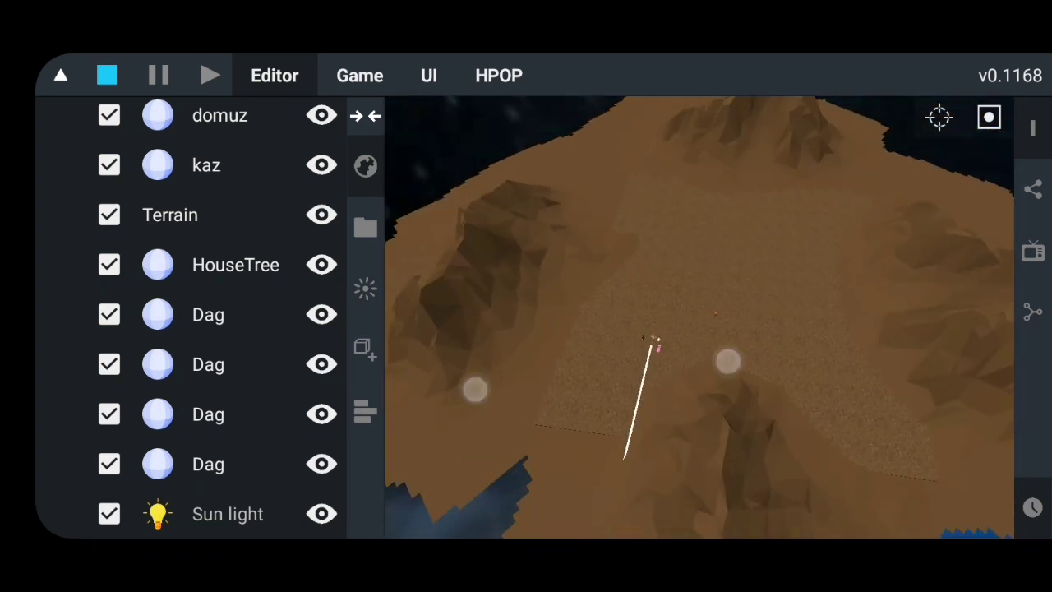
{"action": "left_click_drag", "start_coordinate": [861, 382], "coordinate": [782, 359]}
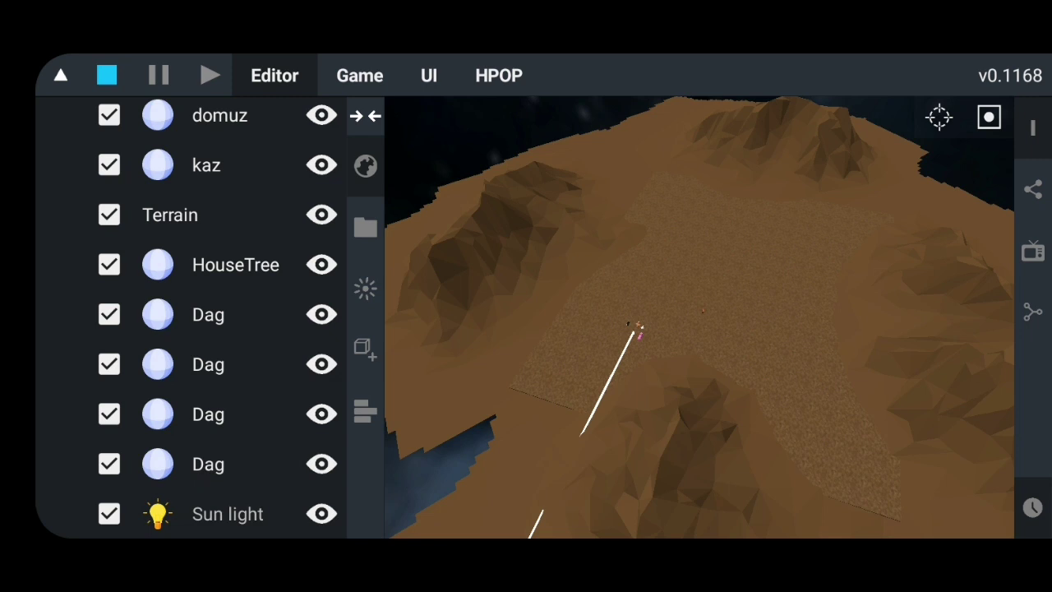
Give the first and second Dag objects a Staticbody in their Physics settings
{"action": "left_click", "coordinate": [208, 315]}
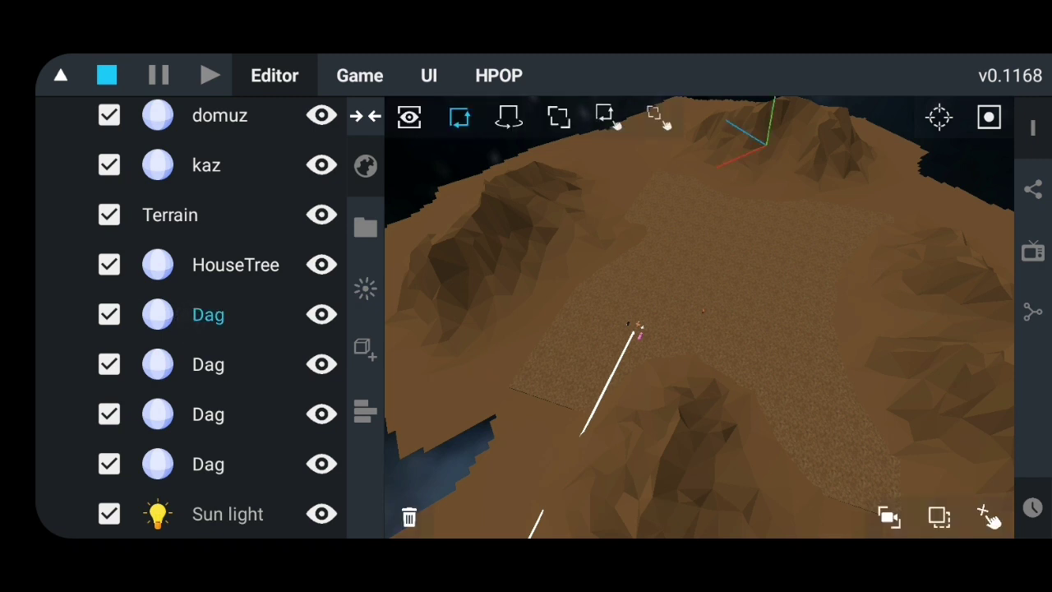
{"action": "left_click", "coordinate": [1034, 127]}
{"action": "left_click", "coordinate": [1040, 162]}
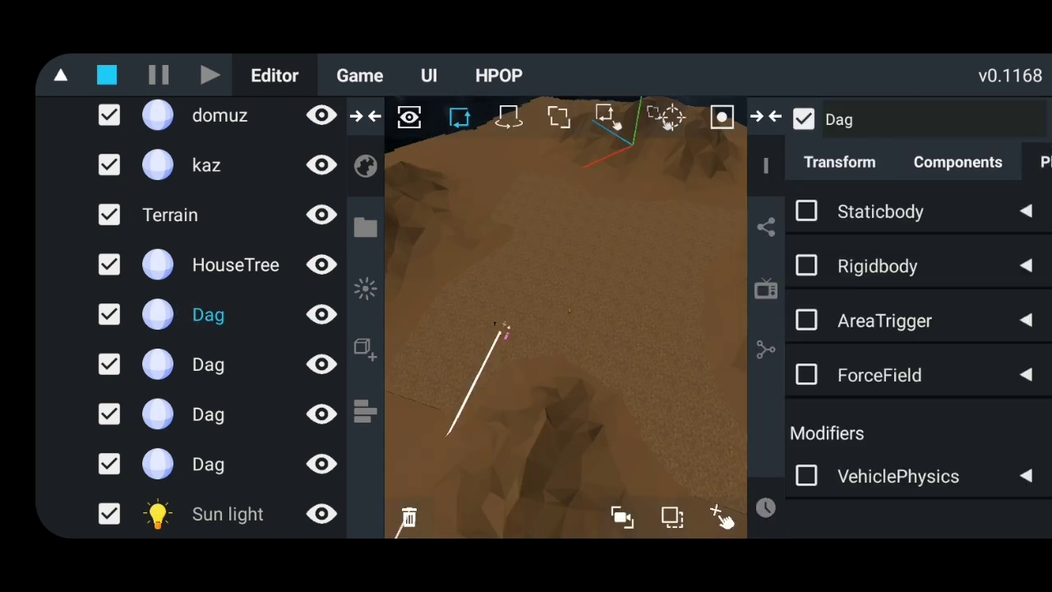
{"action": "left_click", "coordinate": [810, 210]}
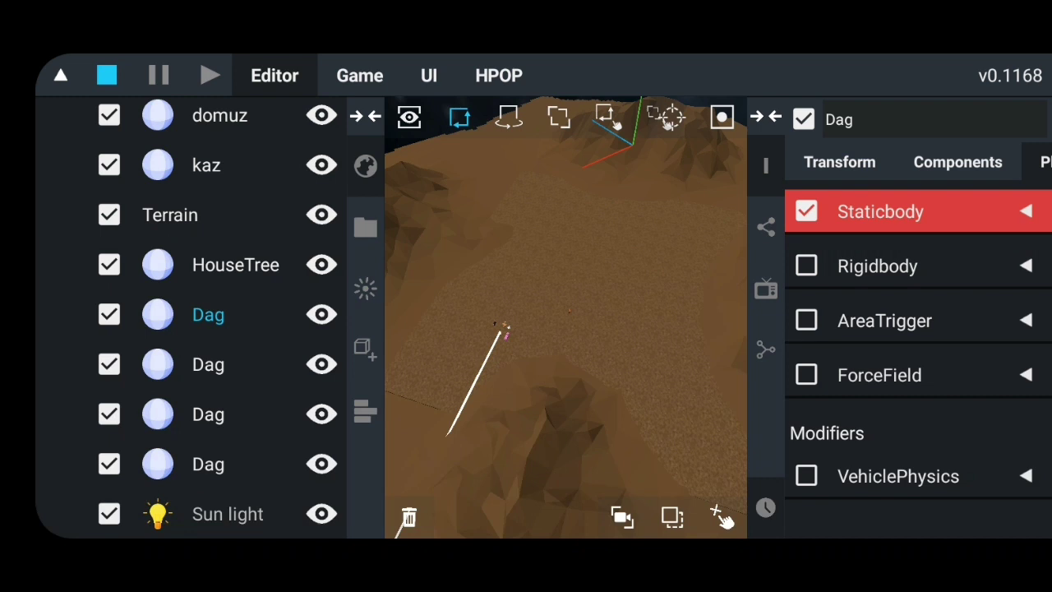
{"action": "left_click", "coordinate": [168, 352]}
{"action": "left_click", "coordinate": [1033, 156]}
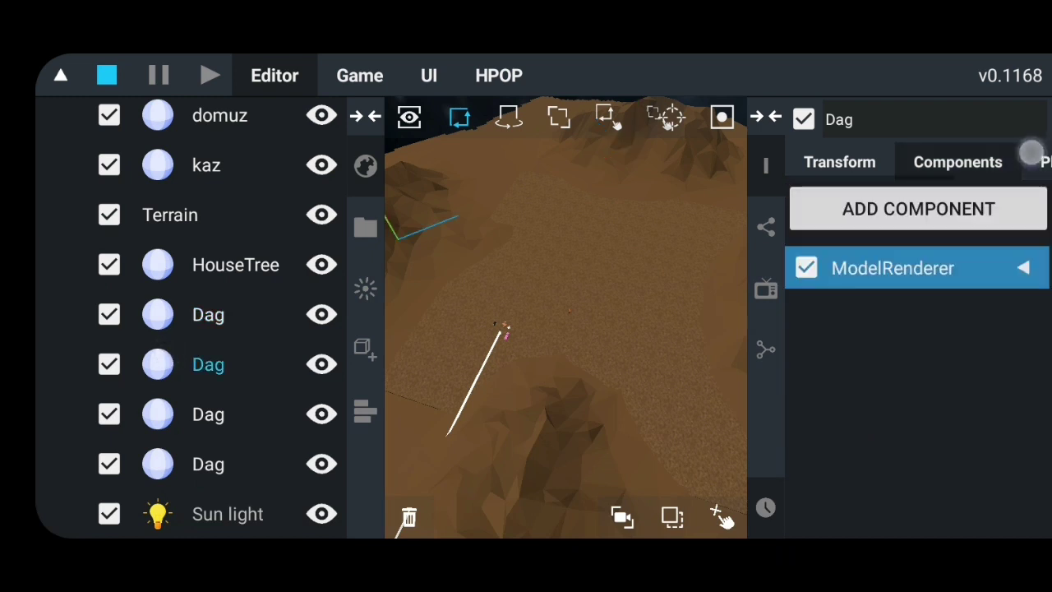
{"action": "left_click", "coordinate": [797, 273]}
{"action": "left_click", "coordinate": [815, 213]}
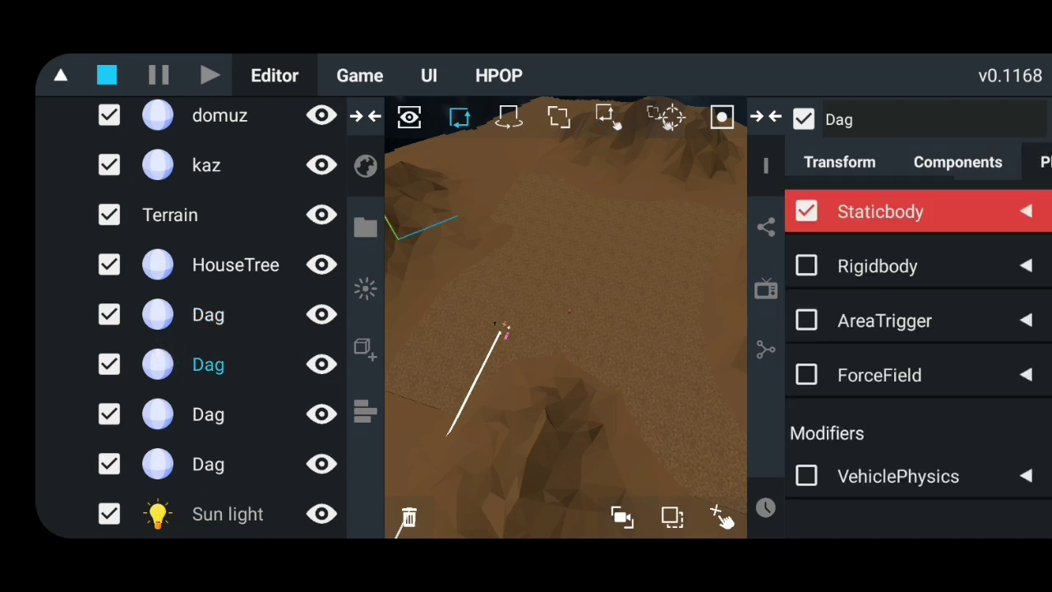
Give the third and fourth Dag objects and the Sun light a Staticbody
{"action": "left_click", "coordinate": [188, 407]}
{"action": "left_click", "coordinate": [1028, 160]}
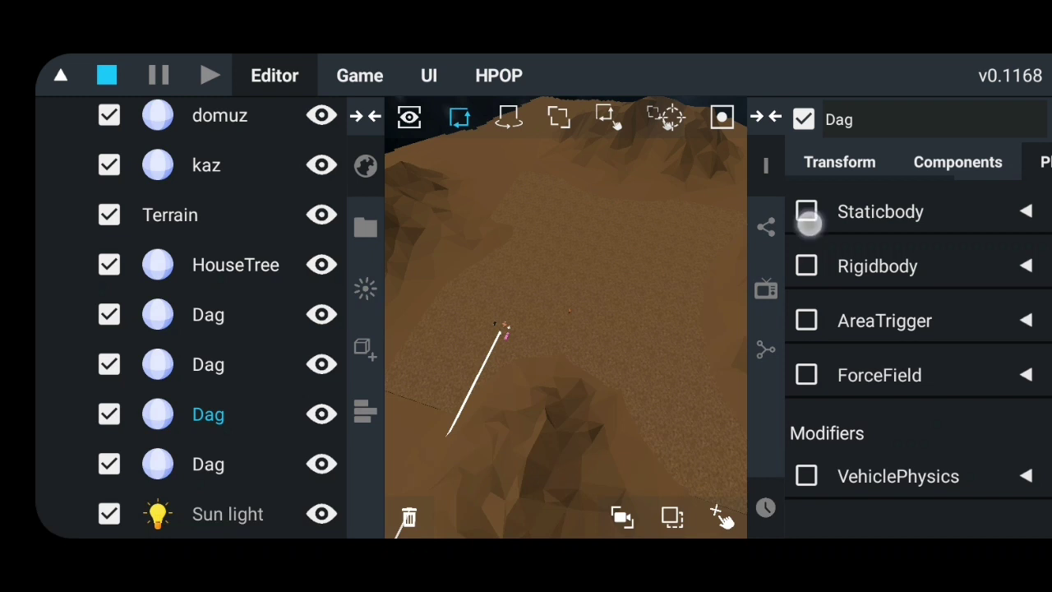
{"action": "left_click", "coordinate": [808, 216]}
{"action": "left_click", "coordinate": [177, 464]}
{"action": "left_click", "coordinate": [1033, 161]}
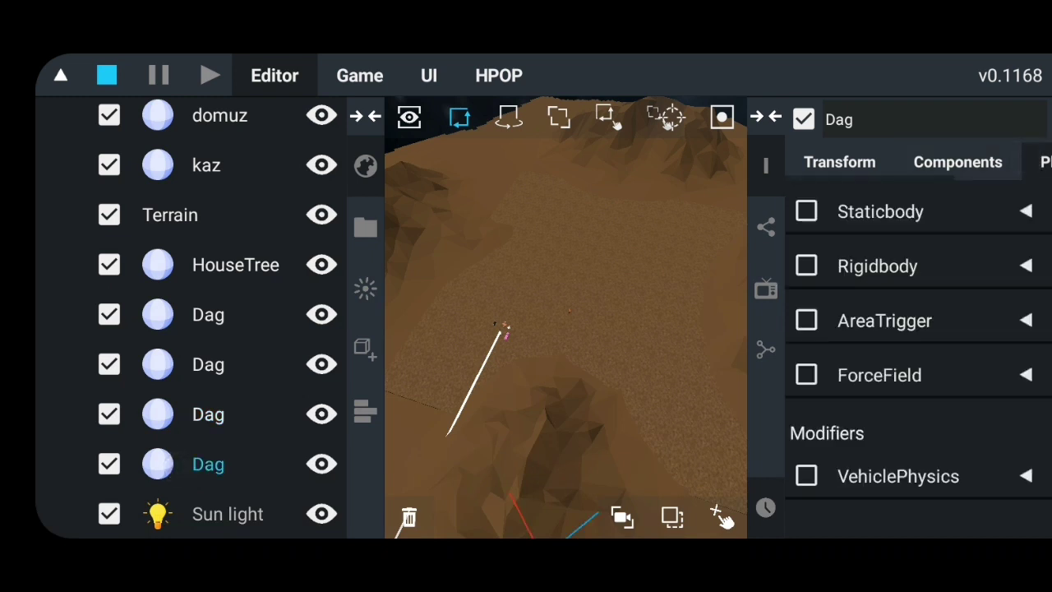
{"action": "left_click", "coordinate": [816, 211]}
{"action": "left_click", "coordinate": [228, 514]}
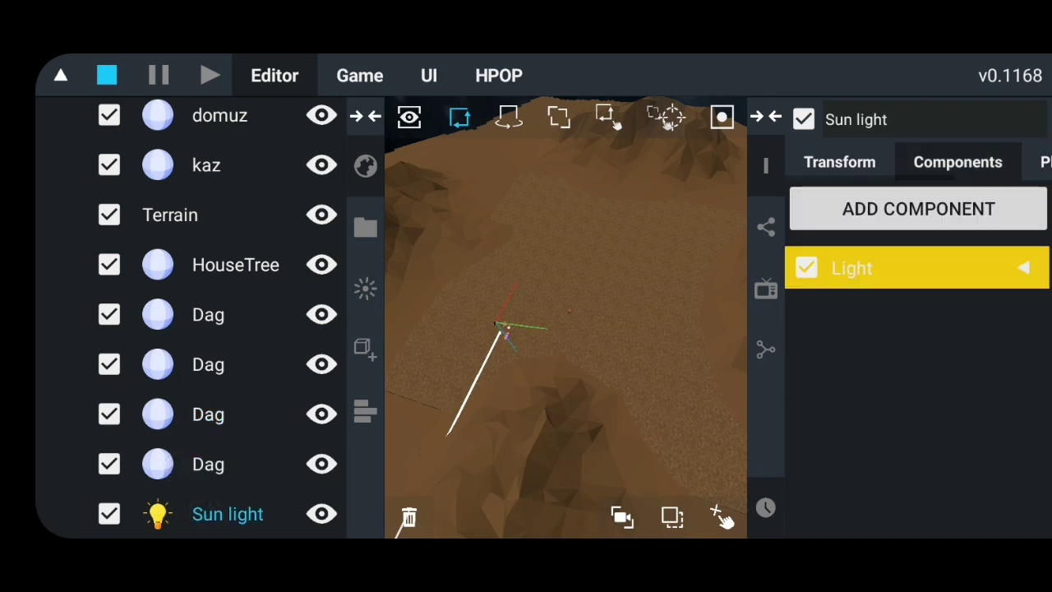
{"action": "left_click", "coordinate": [1032, 161]}
{"action": "left_click", "coordinate": [806, 211]}
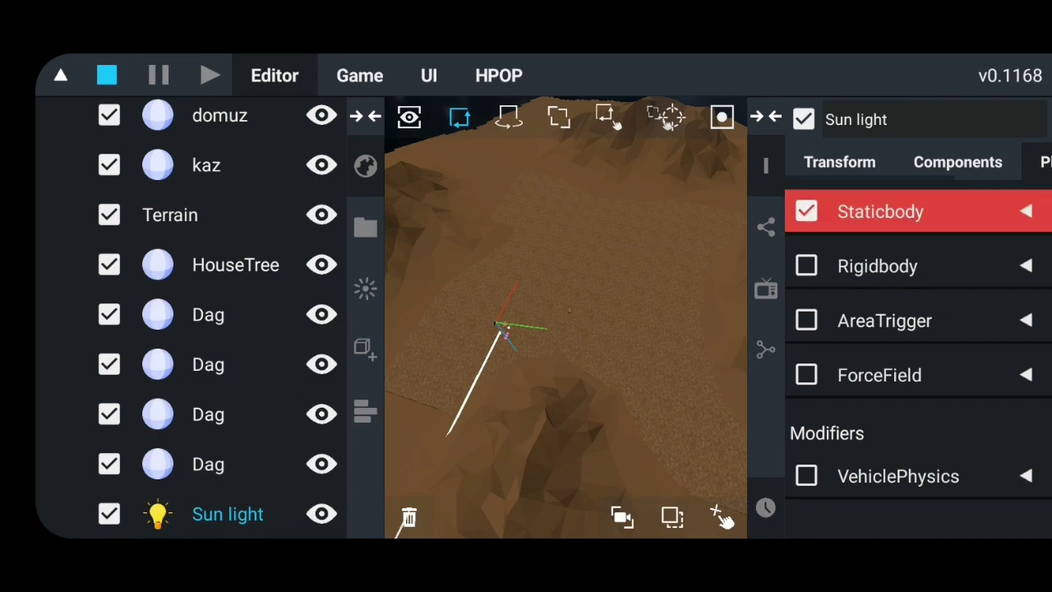
Close the properties panel and hide the scene object list
{"action": "left_click", "coordinate": [765, 508]}
{"action": "left_click", "coordinate": [776, 116]}
{"action": "left_click", "coordinate": [365, 116]}
Start the game and walk the player forward while turning the view
{"action": "left_click", "coordinate": [210, 74]}
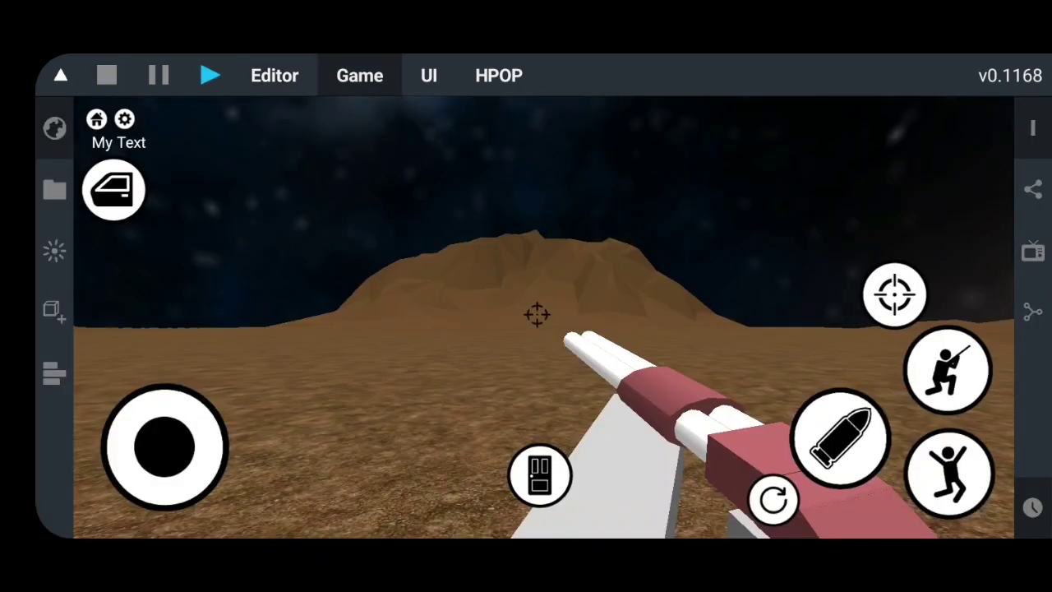
{"action": "mouse_move", "coordinate": [165, 446]}
{"action": "left_mouse_down"}
{"action": "mouse_move", "coordinate": [154, 266]}
{"action": "mouse_move", "coordinate": [178, 271]}
{"action": "left_mouse_up"}
{"action": "left_click_drag", "start_coordinate": [850, 340], "coordinate": [893, 349]}
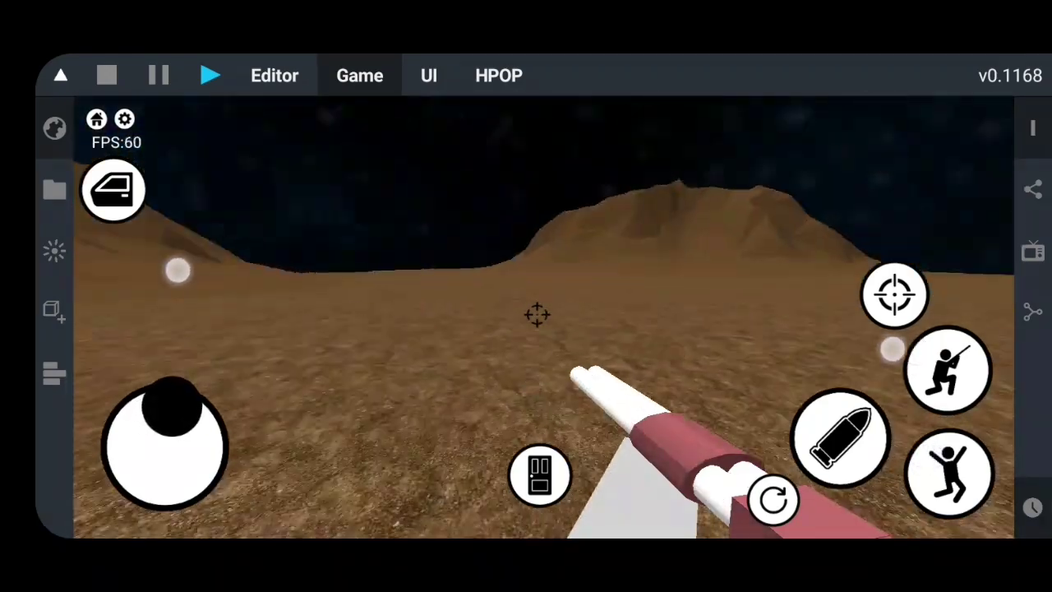
{"action": "left_click_drag", "start_coordinate": [178, 271], "coordinate": [176, 268]}
{"action": "left_click_drag", "start_coordinate": [893, 349], "coordinate": [874, 353]}
{"action": "left_click", "coordinate": [55, 373]}
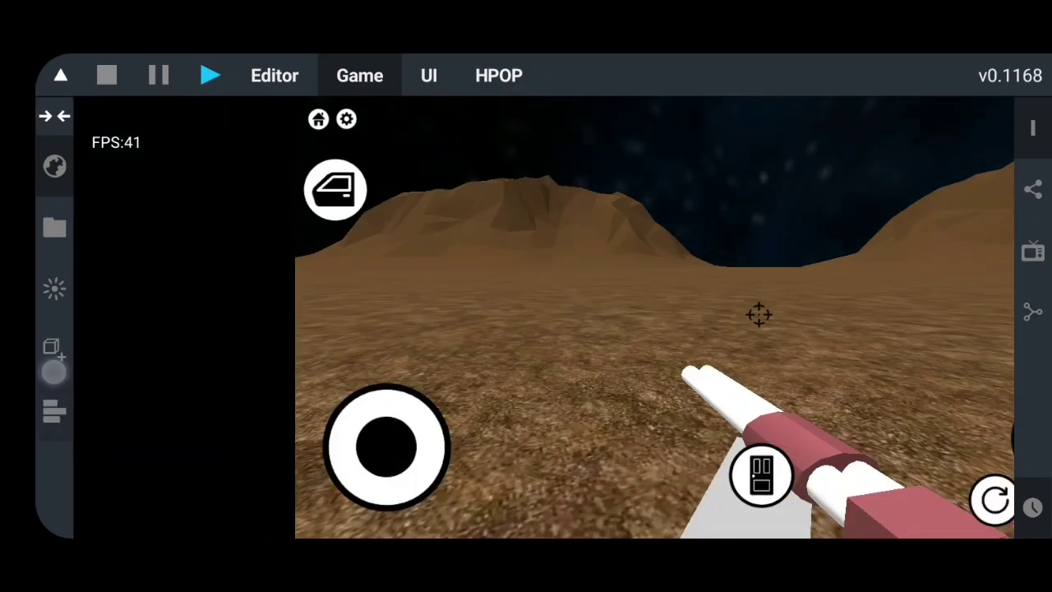
Walk past the mountain toward the animals and up to the cow
{"action": "left_click_drag", "start_coordinate": [387, 447], "coordinate": [360, 332]}
{"action": "left_click_drag", "start_coordinate": [800, 350], "coordinate": [740, 353]}
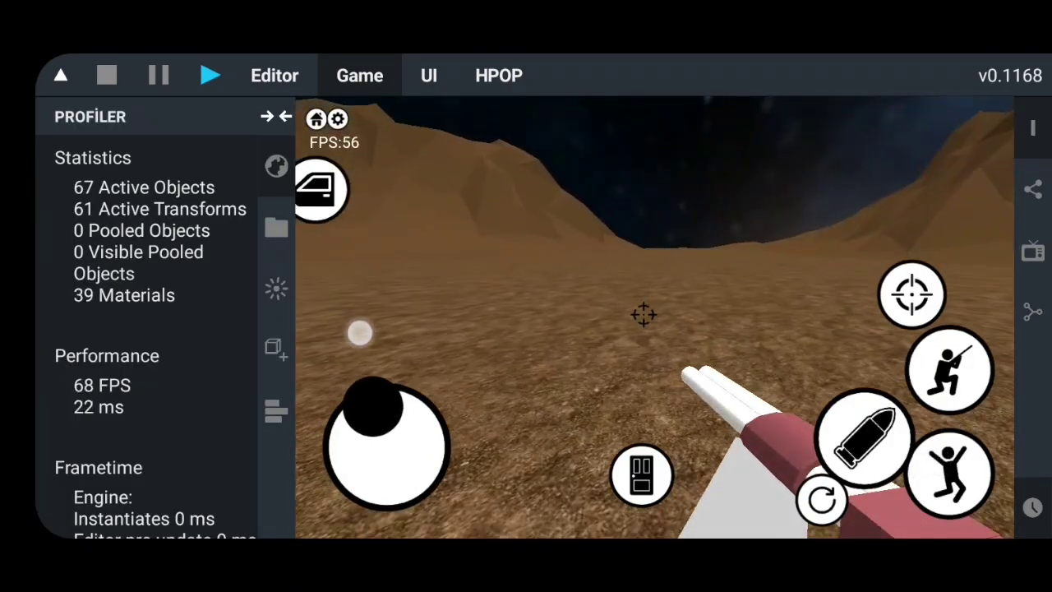
{"action": "left_click_drag", "start_coordinate": [360, 332], "coordinate": [360, 333]}
{"action": "left_click_drag", "start_coordinate": [811, 359], "coordinate": [929, 468]}
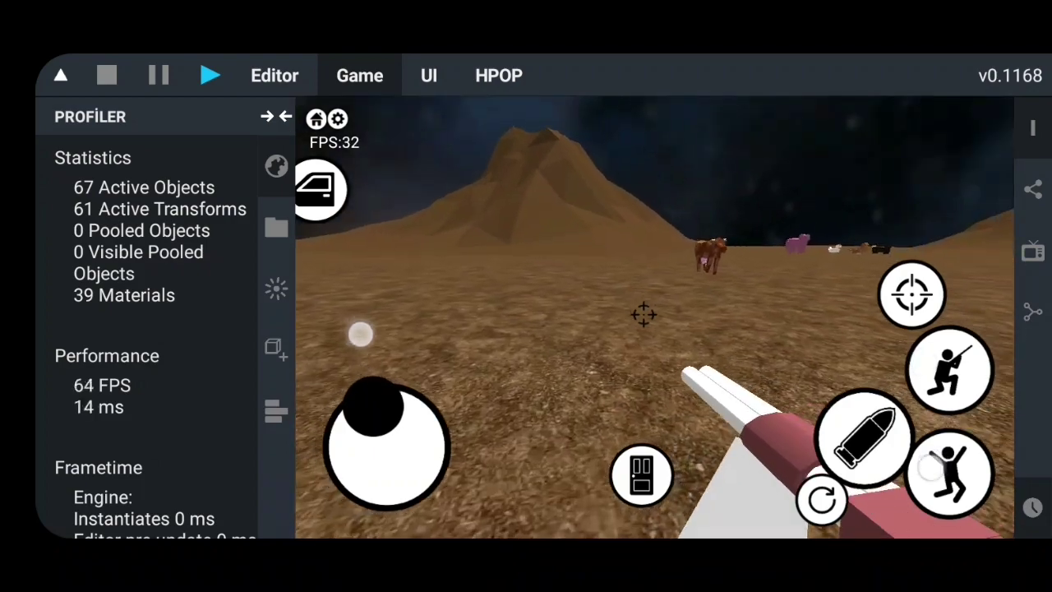
{"action": "left_click_drag", "start_coordinate": [900, 383], "coordinate": [871, 384]}
{"action": "left_click_drag", "start_coordinate": [360, 333], "coordinate": [357, 332]}
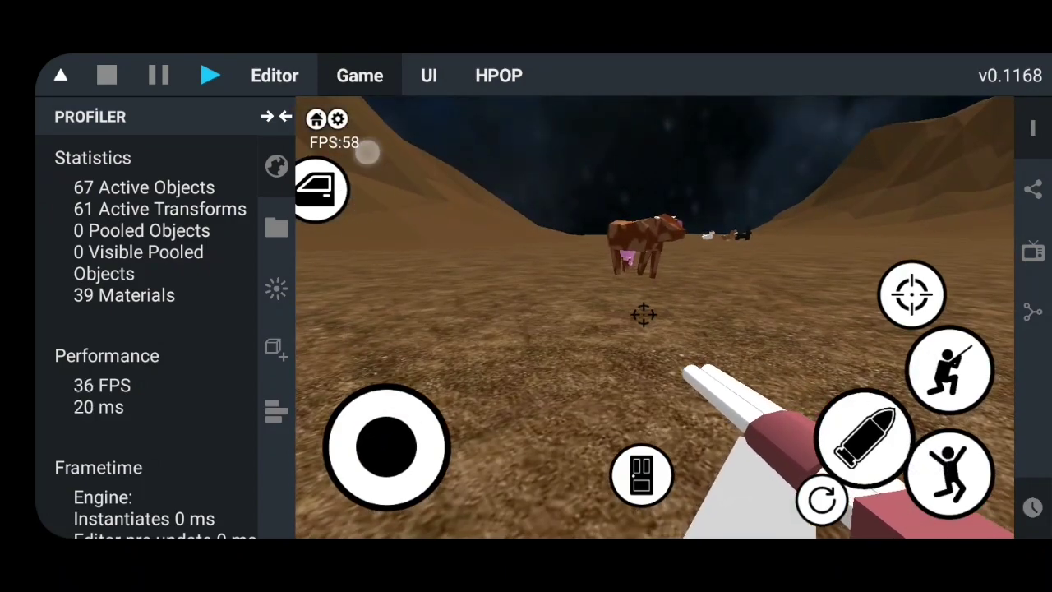
{"action": "mouse_move", "coordinate": [381, 369]}
{"action": "left_mouse_down"}
{"action": "mouse_move", "coordinate": [364, 328]}
{"action": "mouse_move", "coordinate": [353, 328]}
{"action": "left_mouse_up"}
{"action": "left_click", "coordinate": [901, 365]}
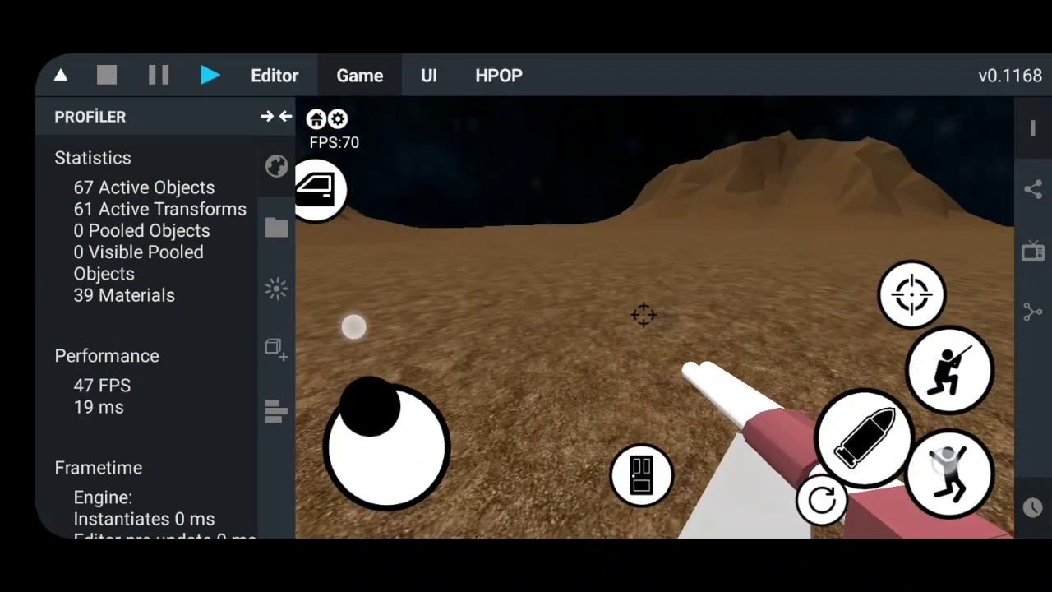
{"action": "left_click_drag", "start_coordinate": [354, 327], "coordinate": [352, 324]}
Switch the side panel to Hierarchy, collapse it, and stop the play-test
{"action": "left_click", "coordinate": [279, 168]}
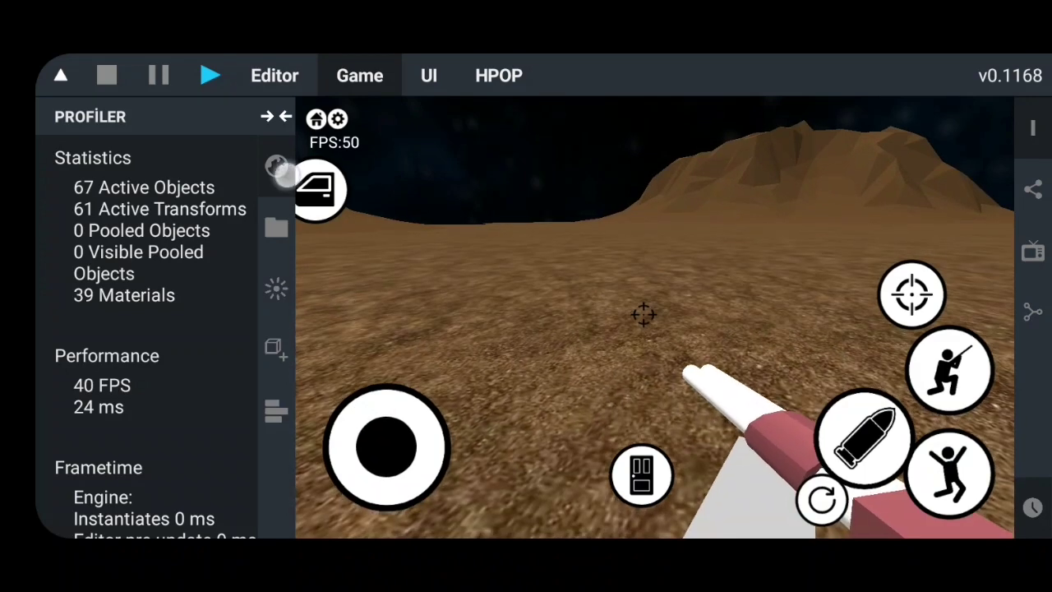
{"action": "left_click", "coordinate": [357, 171]}
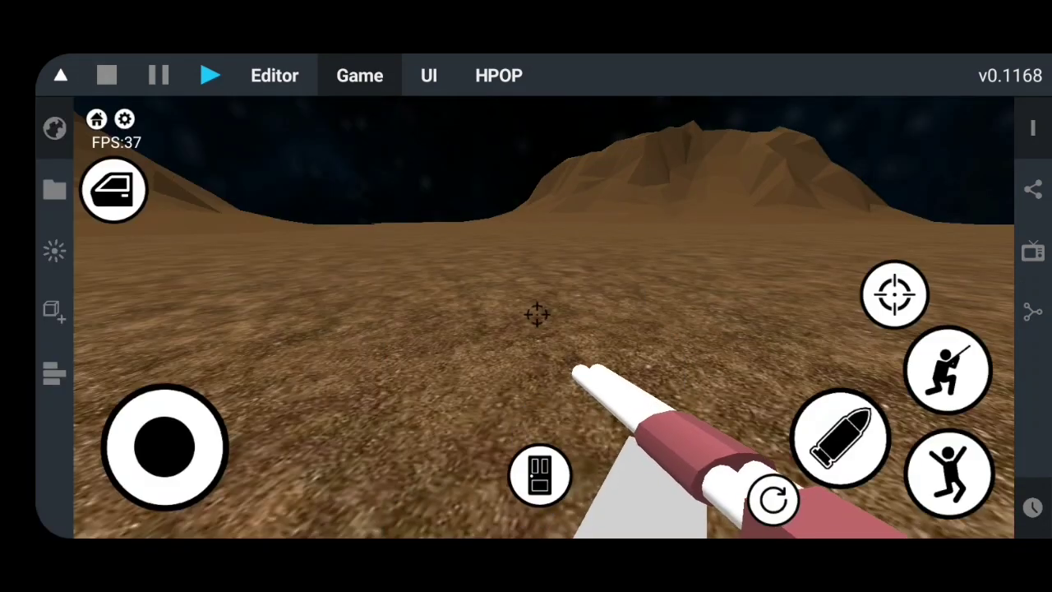
{"action": "left_click", "coordinate": [107, 75]}
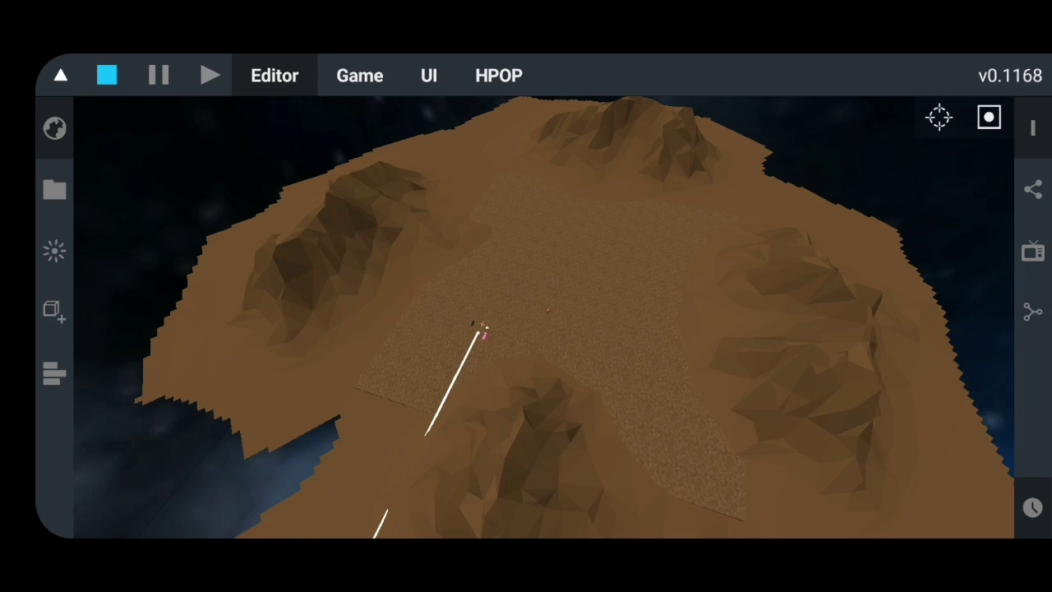
{"action": "left_click", "coordinate": [56, 130]}
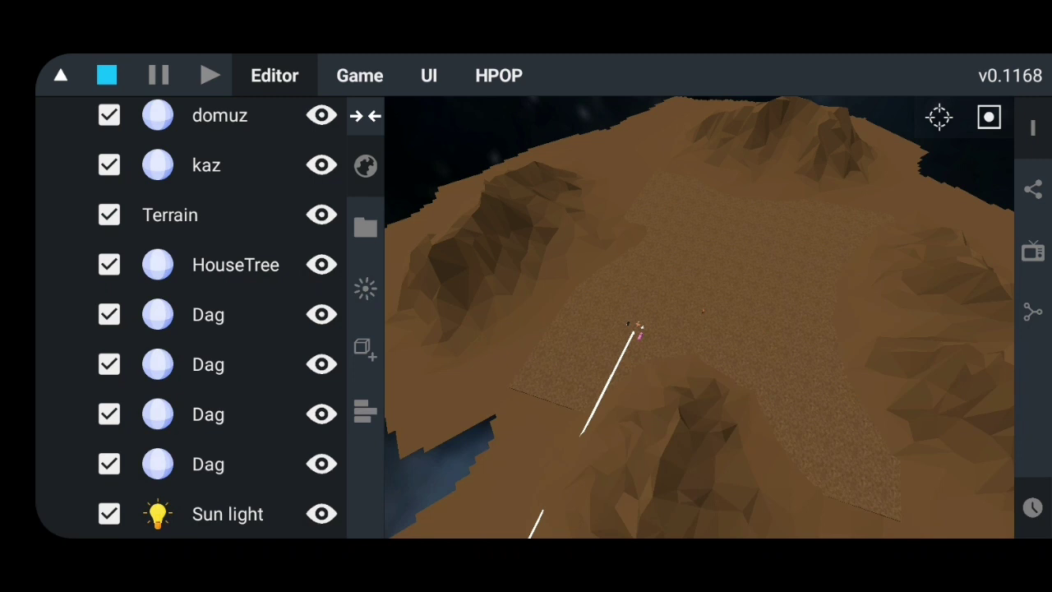
{"action": "left_click", "coordinate": [366, 165]}
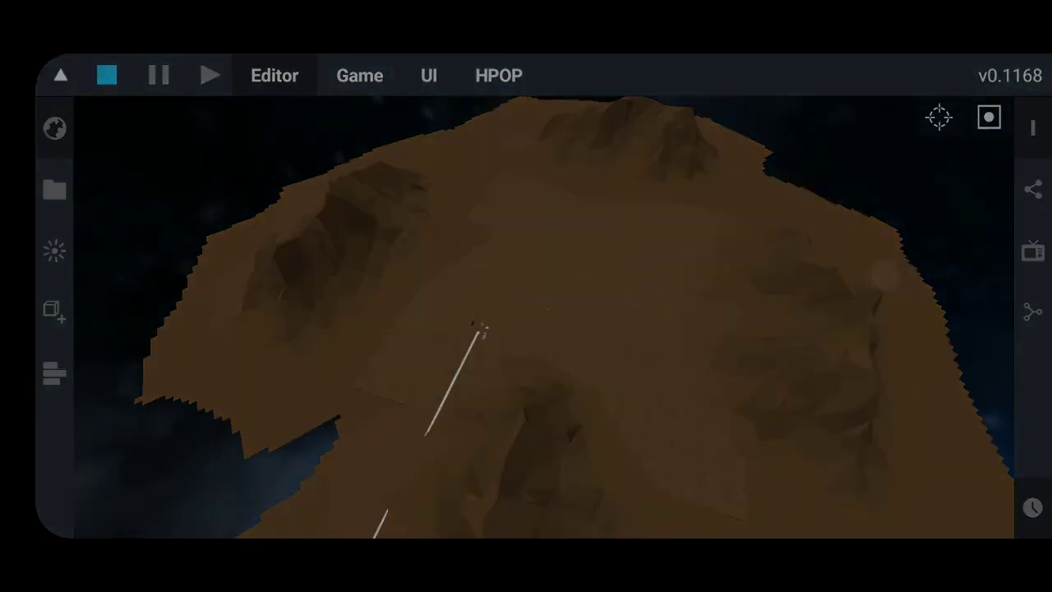
{"action": "left_click", "coordinate": [107, 75]}
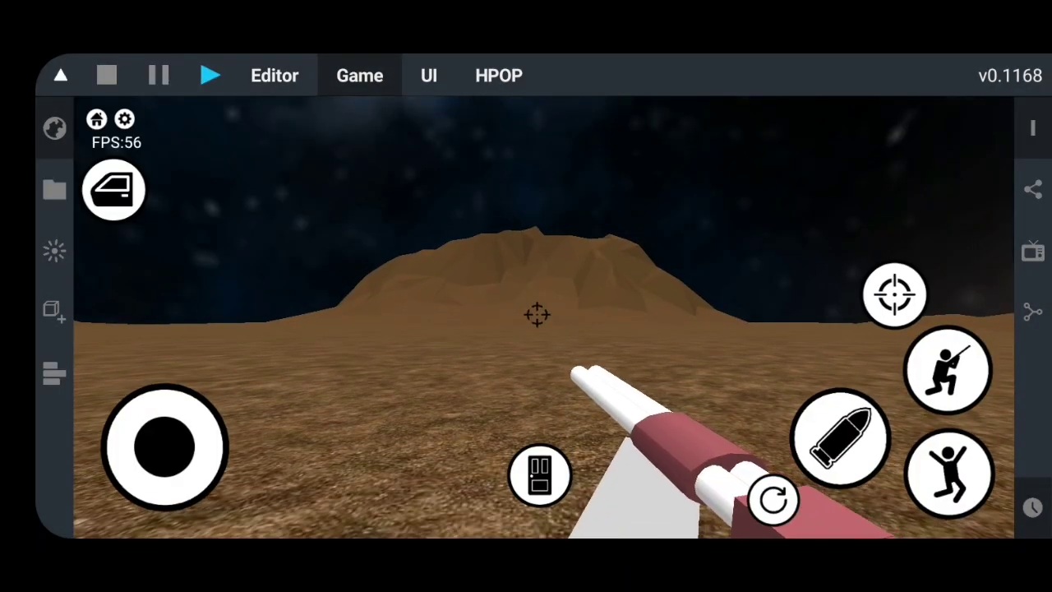
{"action": "left_click", "coordinate": [107, 77]}
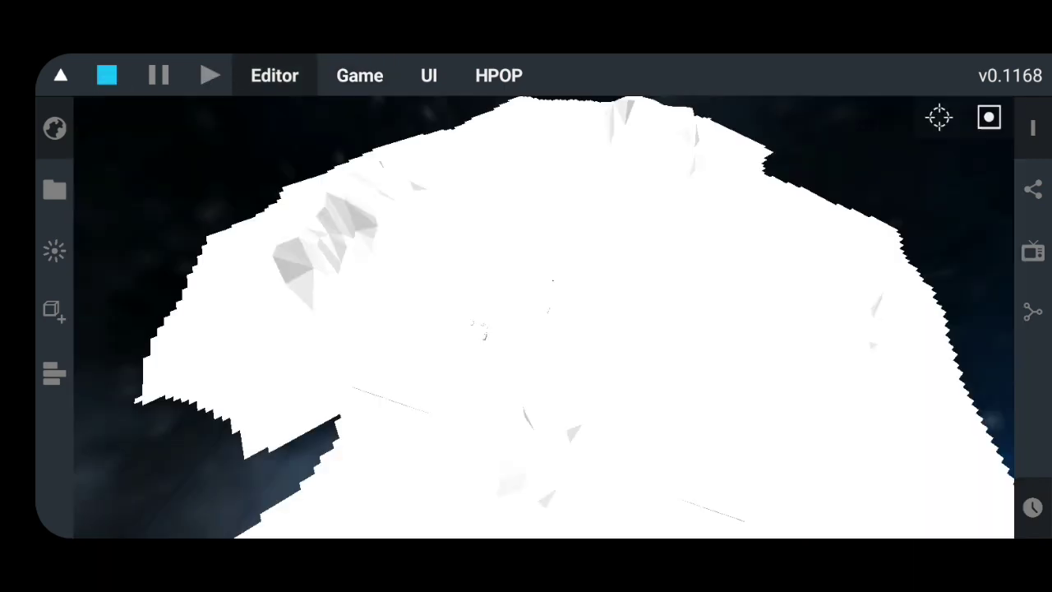
Open Project Files, collapse Textures and Models, and expand the UITexture folder
{"action": "left_click", "coordinate": [55, 189]}
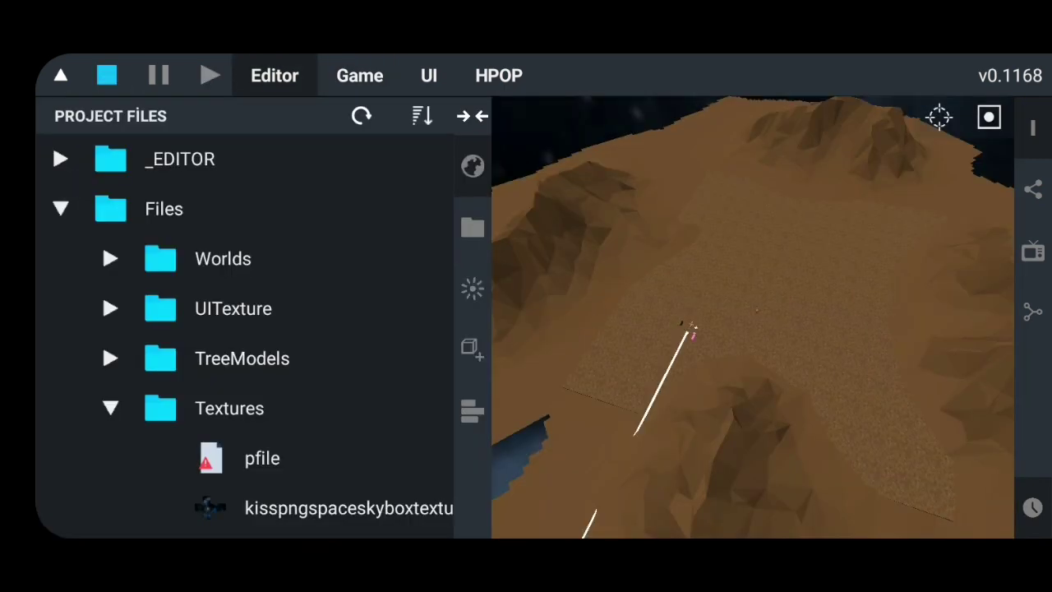
{"action": "left_click_drag", "start_coordinate": [132, 357], "coordinate": [132, 252]}
{"action": "left_click", "coordinate": [110, 302]}
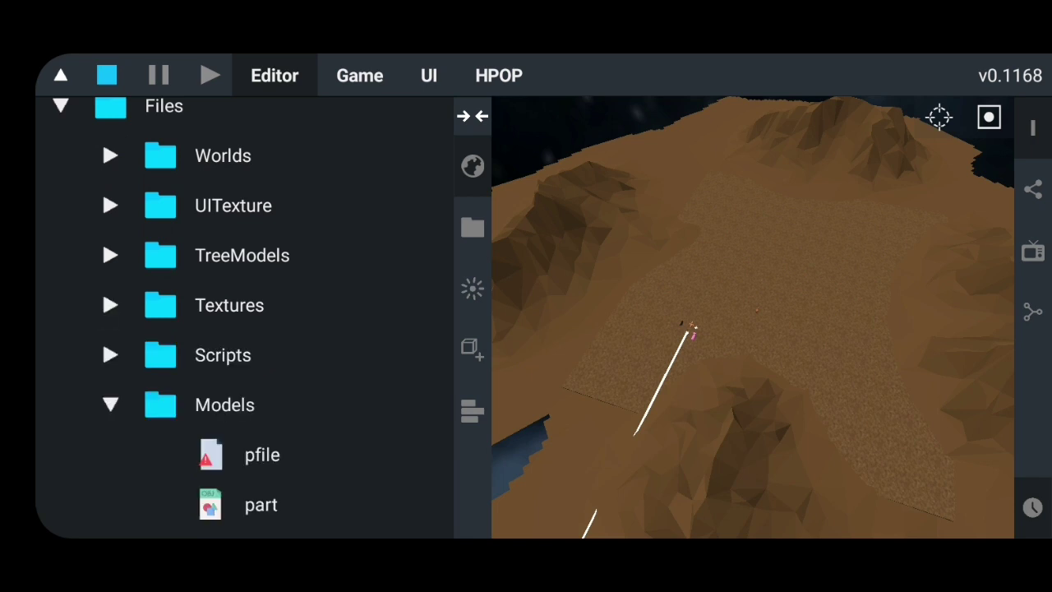
{"action": "mouse_move", "coordinate": [83, 466]}
{"action": "left_mouse_down"}
{"action": "mouse_move", "coordinate": [83, 240]}
{"action": "mouse_move", "coordinate": [90, 385]}
{"action": "left_mouse_up"}
{"action": "left_click", "coordinate": [108, 338]}
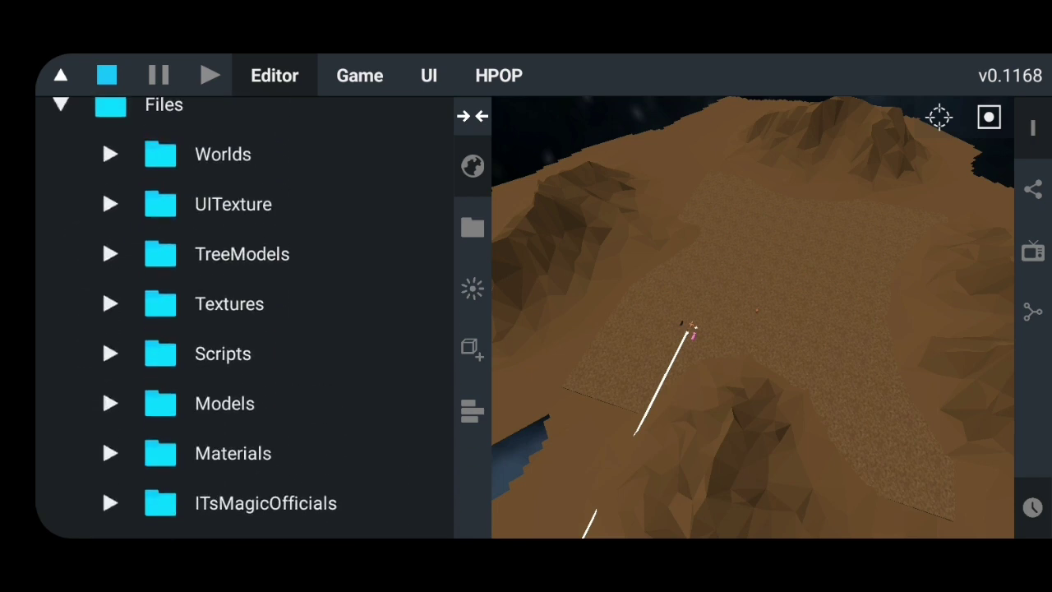
{"action": "left_click", "coordinate": [111, 203]}
Scroll through the UITexture folder to browse its icon images
{"action": "left_click_drag", "start_coordinate": [85, 319], "coordinate": [85, 213]}
{"action": "left_click_drag", "start_coordinate": [184, 320], "coordinate": [82, 326]}
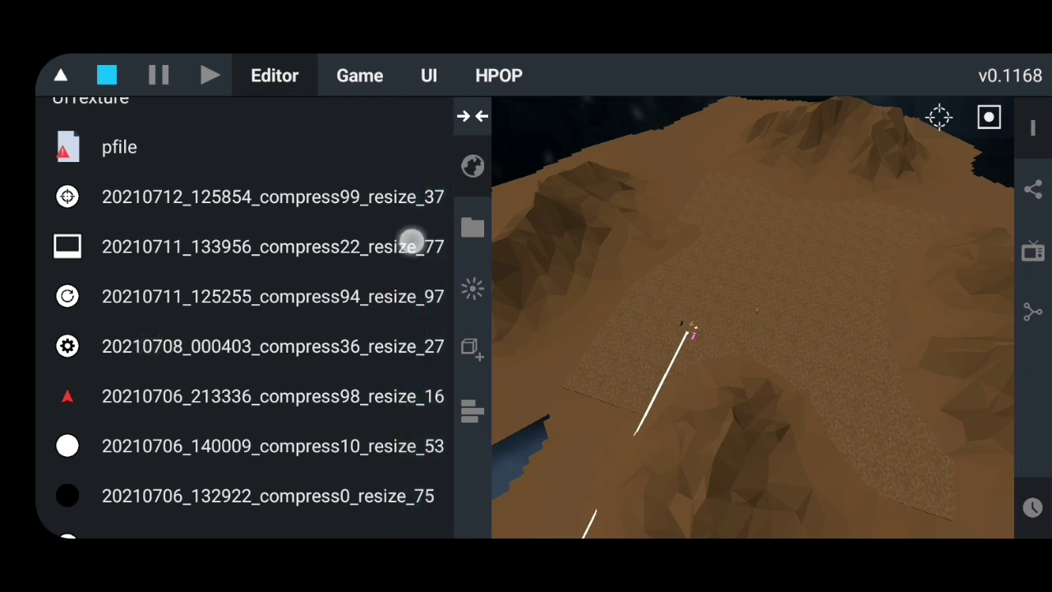
{"action": "left_click_drag", "start_coordinate": [377, 247], "coordinate": [426, 249]}
{"action": "left_click_drag", "start_coordinate": [393, 216], "coordinate": [340, 214]}
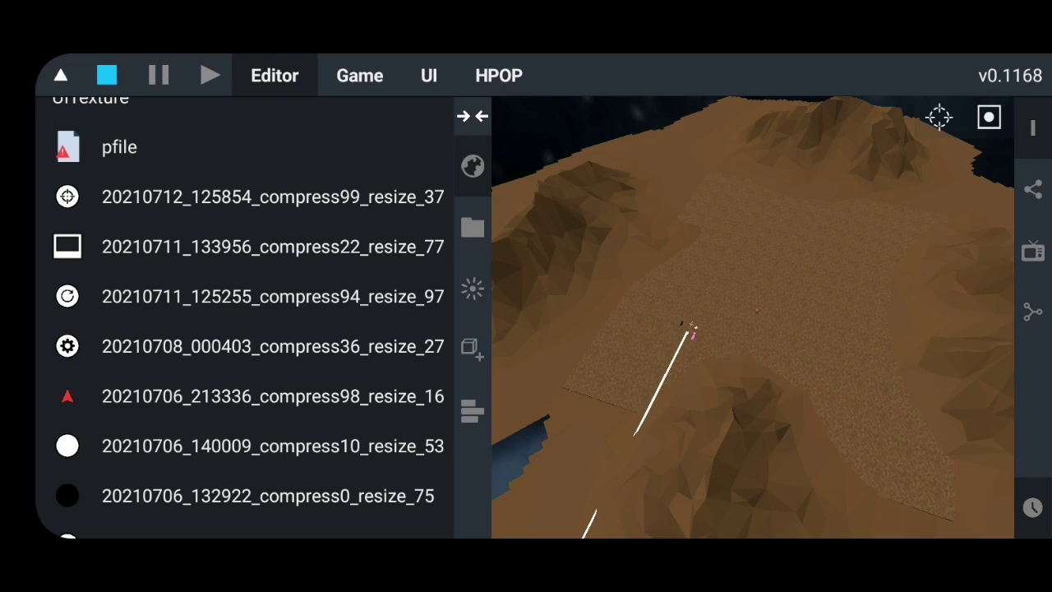
{"action": "left_click_drag", "start_coordinate": [118, 479], "coordinate": [118, 287]}
{"action": "left_click_drag", "start_coordinate": [110, 356], "coordinate": [110, 241]}
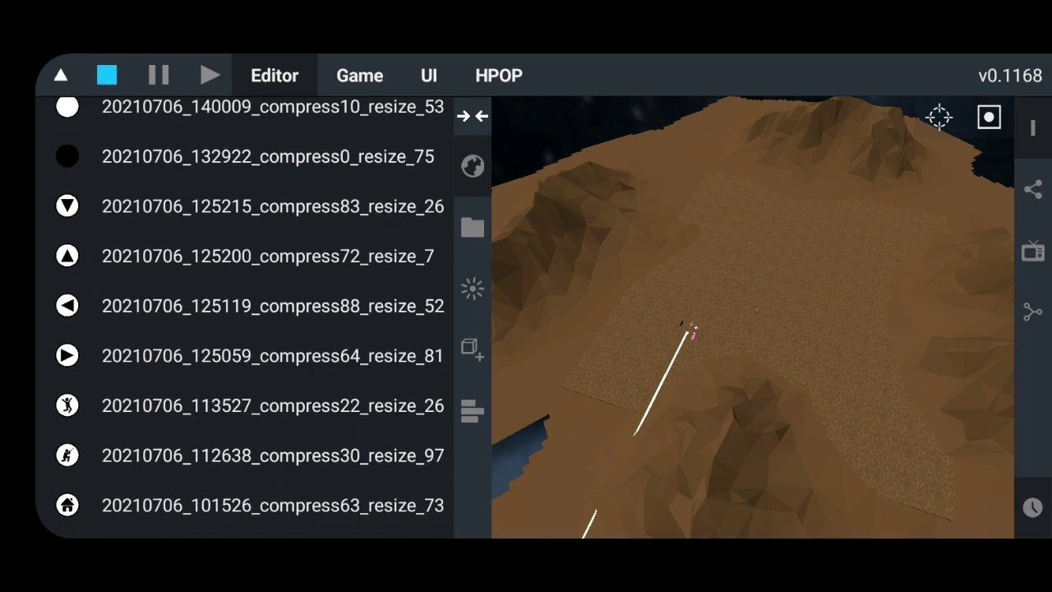
{"action": "left_click_drag", "start_coordinate": [117, 362], "coordinate": [117, 183]}
{"action": "left_click_drag", "start_coordinate": [115, 353], "coordinate": [115, 197]}
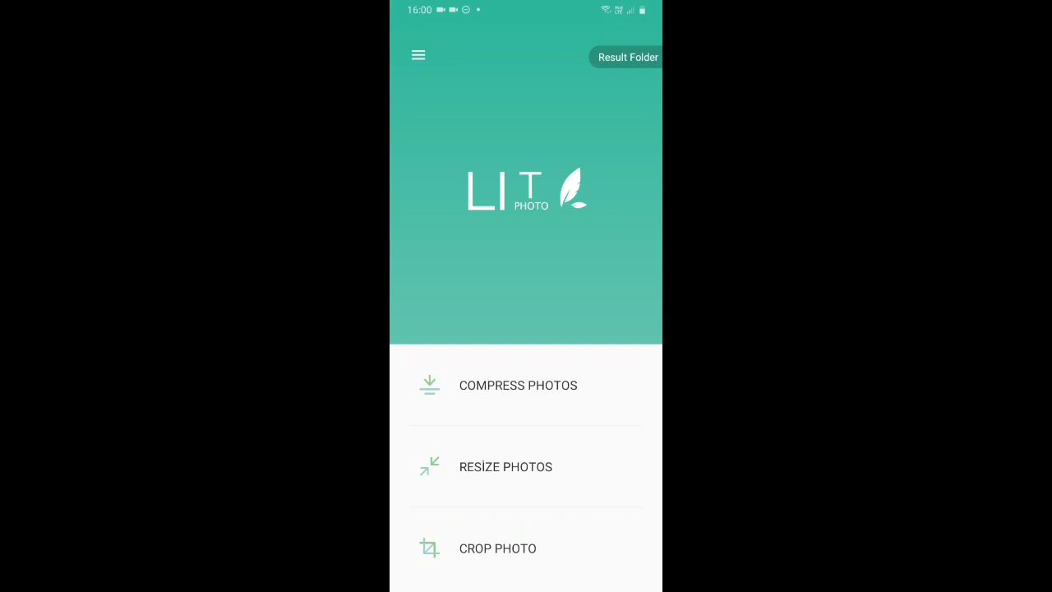
Scroll the Lit Photo home screen and choose RESIZE PHOTOS
{"action": "left_click_drag", "start_coordinate": [601, 465], "coordinate": [617, 296]}
{"action": "left_click_drag", "start_coordinate": [630, 369], "coordinate": [583, 164]}
{"action": "left_click", "coordinate": [496, 449]}
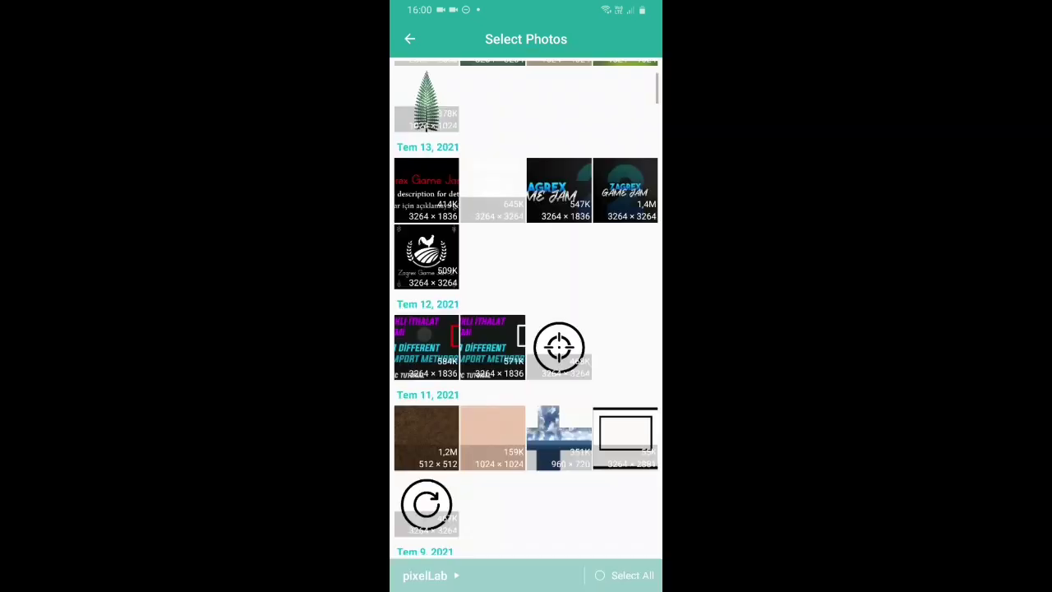
Scroll to the icons and select the bow-and-sword, pistol and bow-with-arrows images
{"action": "scroll", "coordinate": [526, 313], "scroll_direction": "down", "scroll_amount": 3}
{"action": "scroll", "coordinate": [526, 312], "scroll_direction": "down", "scroll_amount": 4}
{"action": "scroll", "coordinate": [526, 312], "scroll_direction": "down", "scroll_amount": 3}
{"action": "scroll", "coordinate": [527, 312], "scroll_direction": "down", "scroll_amount": 5}
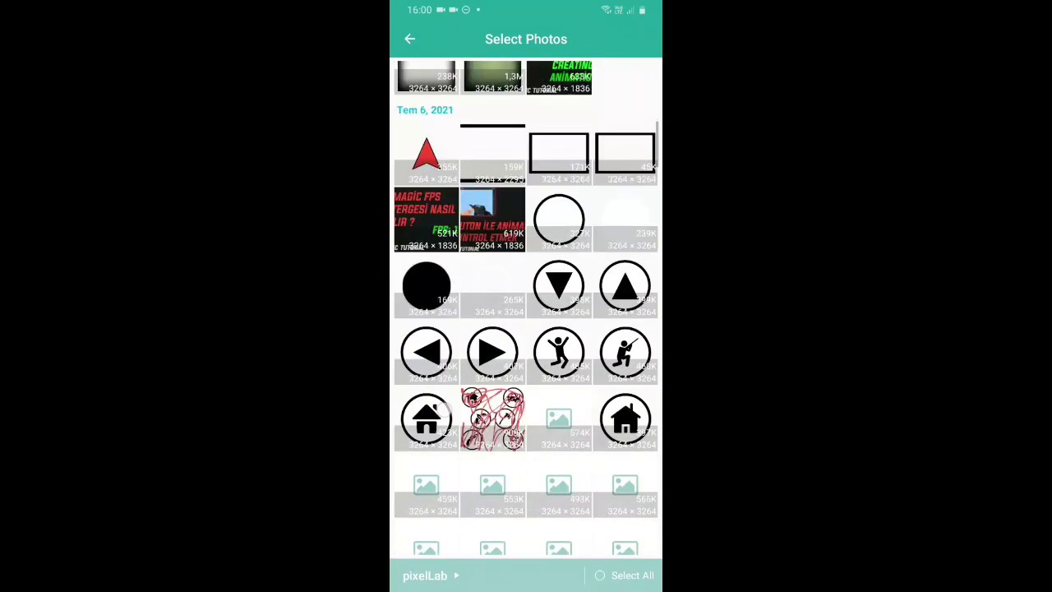
{"action": "scroll", "coordinate": [527, 312], "scroll_direction": "down", "scroll_amount": 2}
{"action": "scroll", "coordinate": [527, 328], "scroll_direction": "down", "scroll_amount": 5}
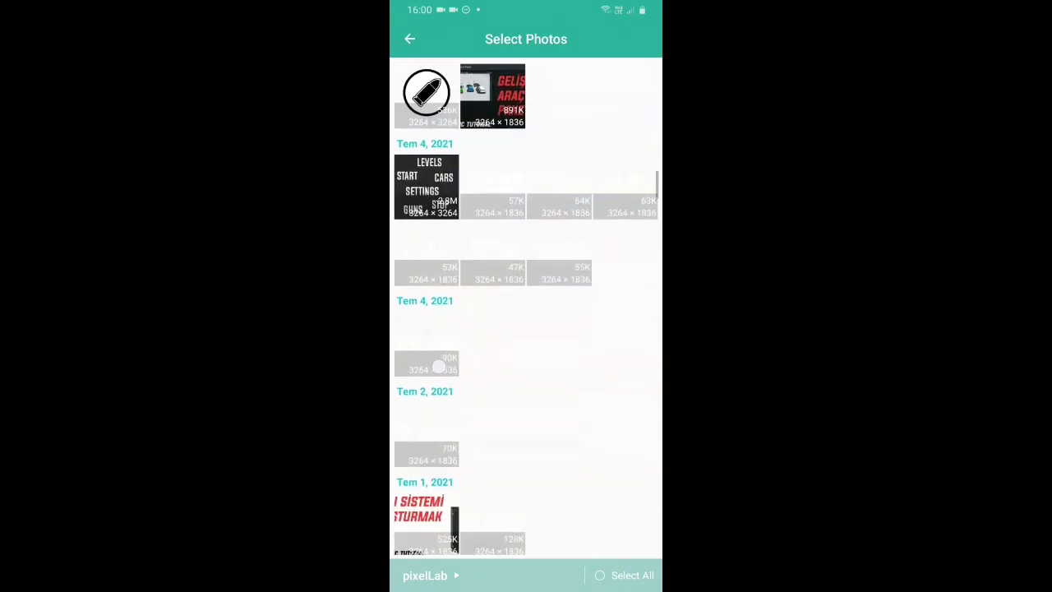
{"action": "scroll", "coordinate": [446, 473], "scroll_direction": "up", "scroll_amount": 3}
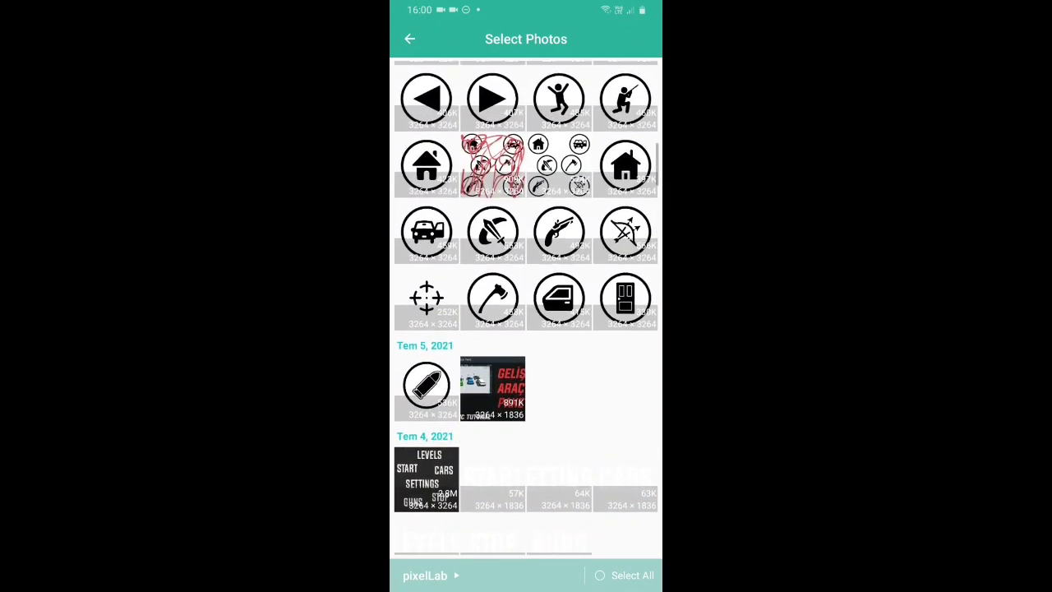
{"action": "left_click", "coordinate": [493, 227]}
{"action": "left_click", "coordinate": [560, 231]}
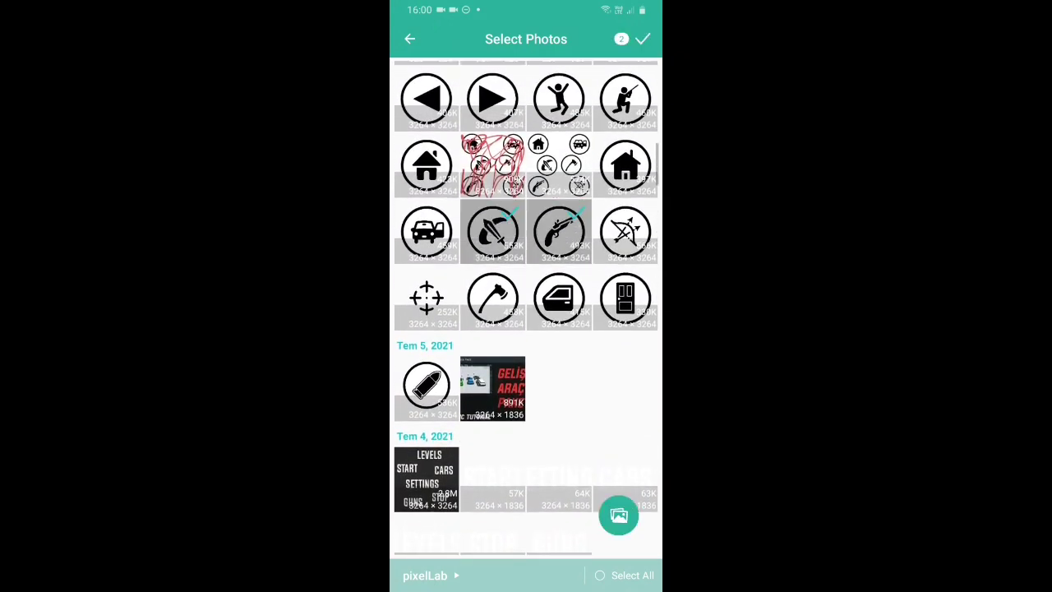
{"action": "left_click", "coordinate": [625, 230]}
Select the right-hand house and car icons, then confirm the five-photo selection
{"action": "left_click", "coordinate": [637, 167]}
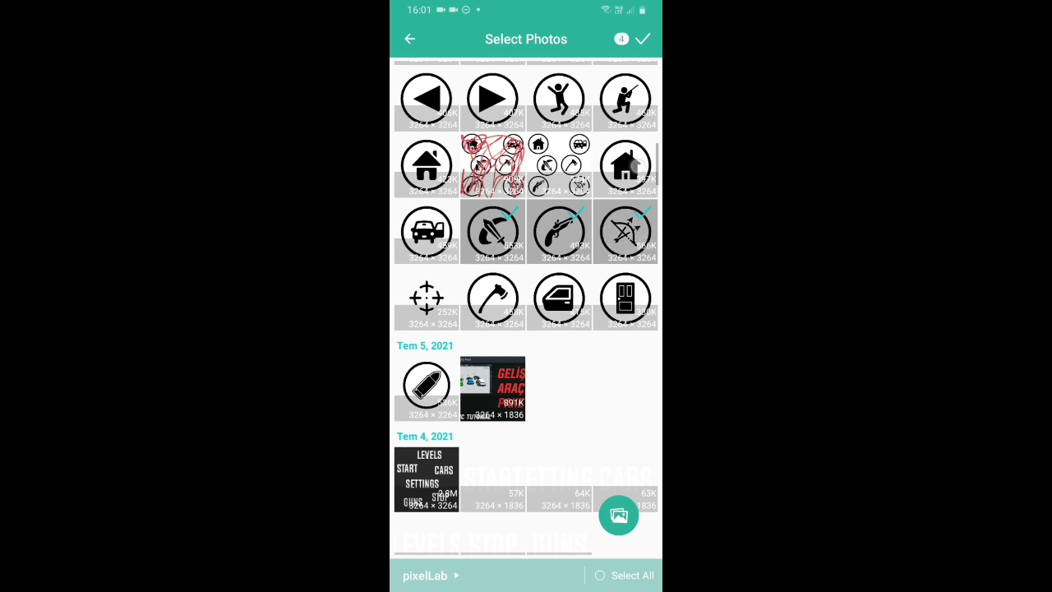
{"action": "left_click", "coordinate": [442, 214]}
{"action": "left_click", "coordinate": [426, 165]}
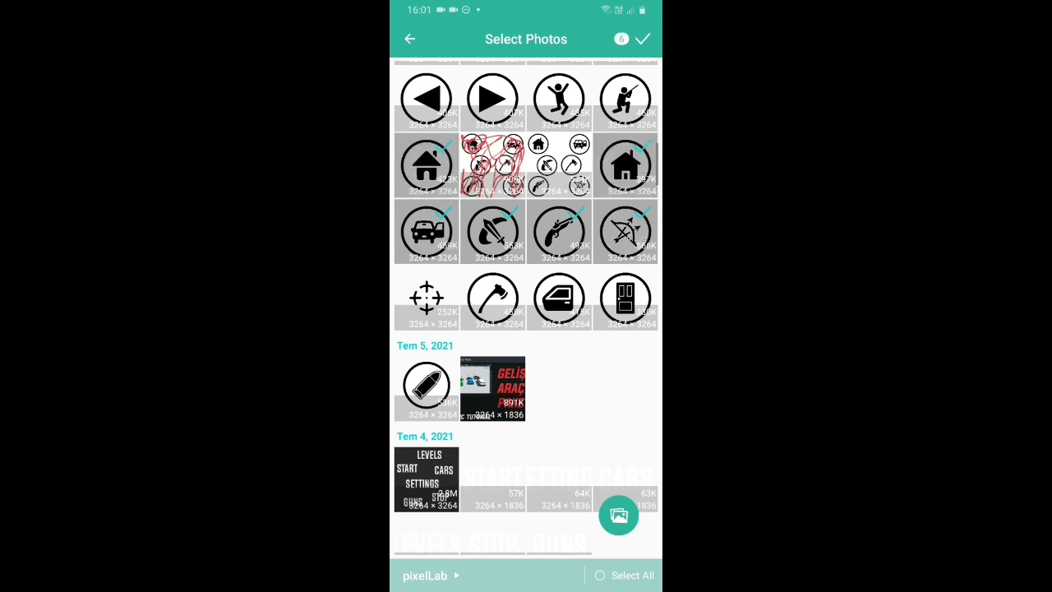
{"action": "left_click", "coordinate": [426, 165]}
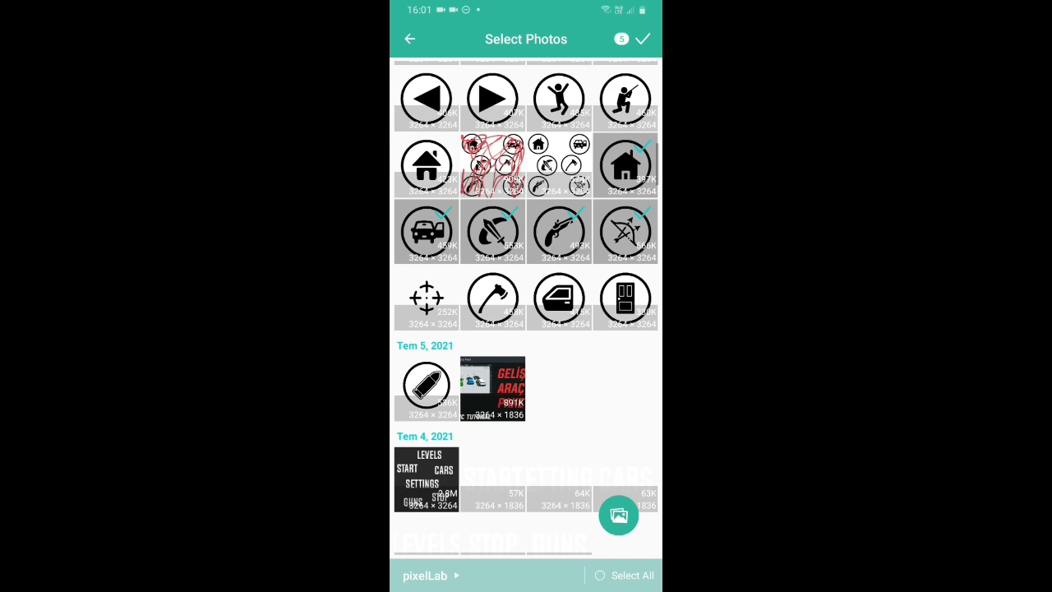
{"action": "left_click", "coordinate": [643, 38]}
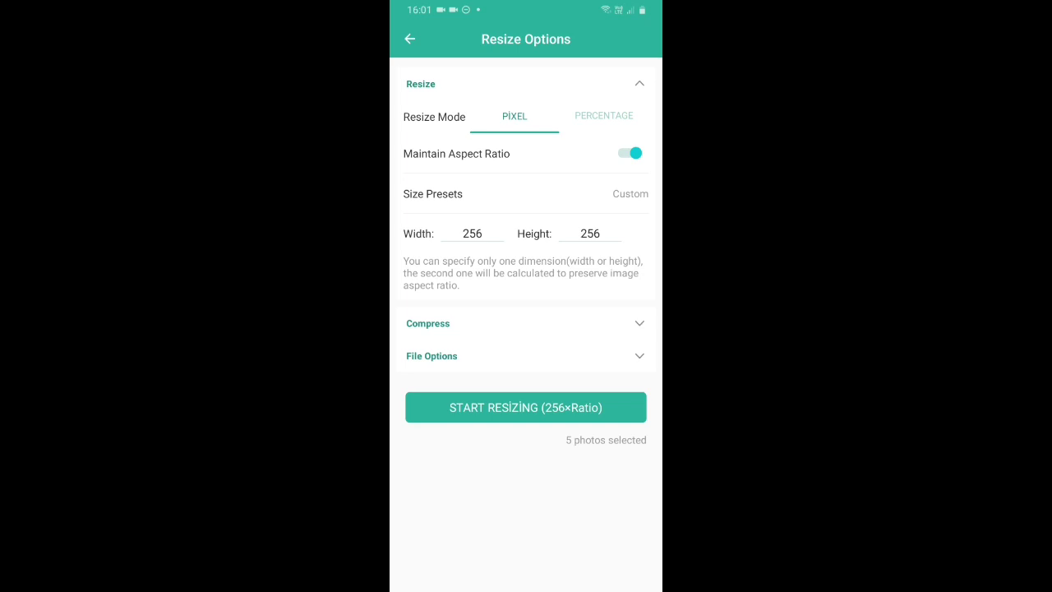
Change Result Photo Format under File Options from ORIGIN to PNG
{"action": "left_click", "coordinate": [432, 356]}
{"action": "scroll", "coordinate": [527, 329], "scroll_direction": "down", "scroll_amount": 2}
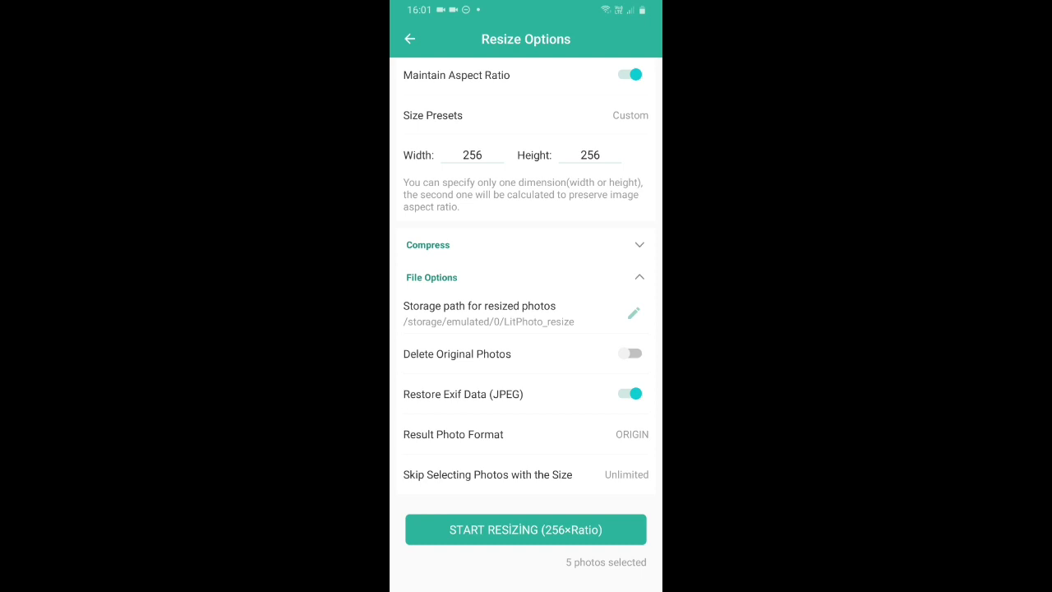
{"action": "left_click", "coordinate": [547, 437]}
{"action": "left_click", "coordinate": [573, 538]}
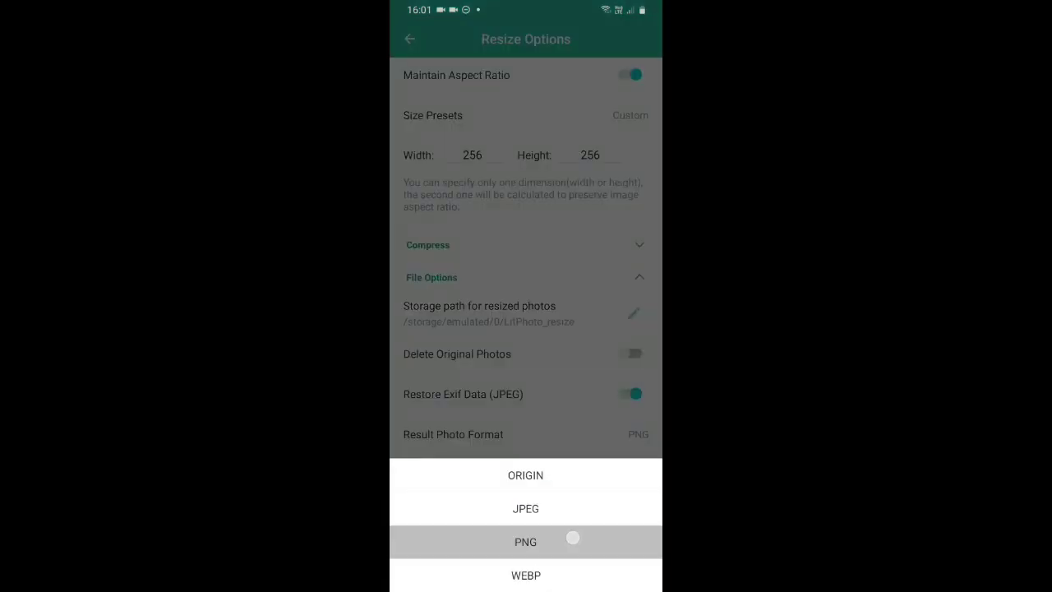